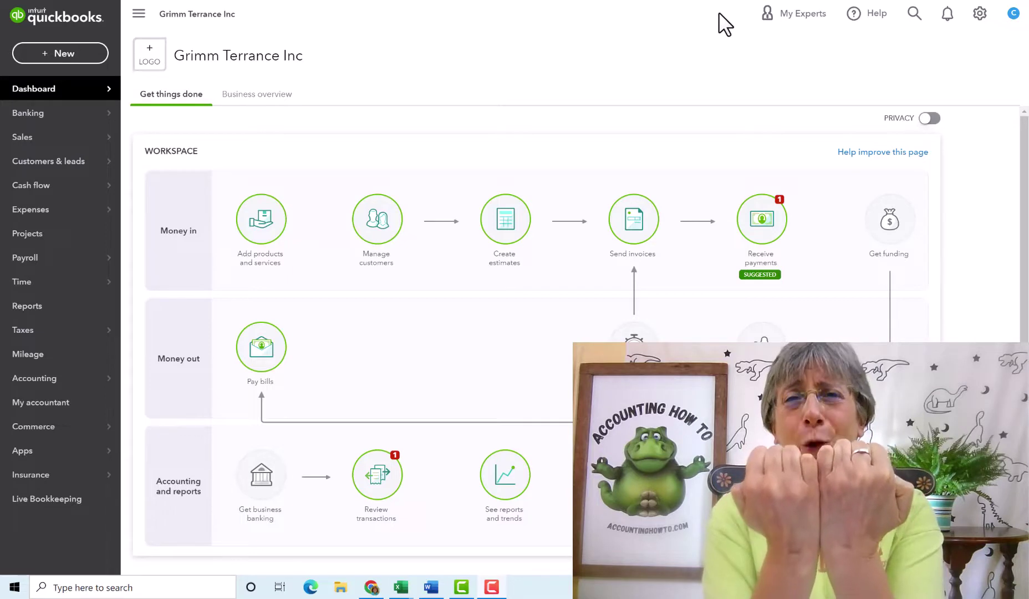
Open the Banking page from the left navigation flyout
mouse_move(57, 123)
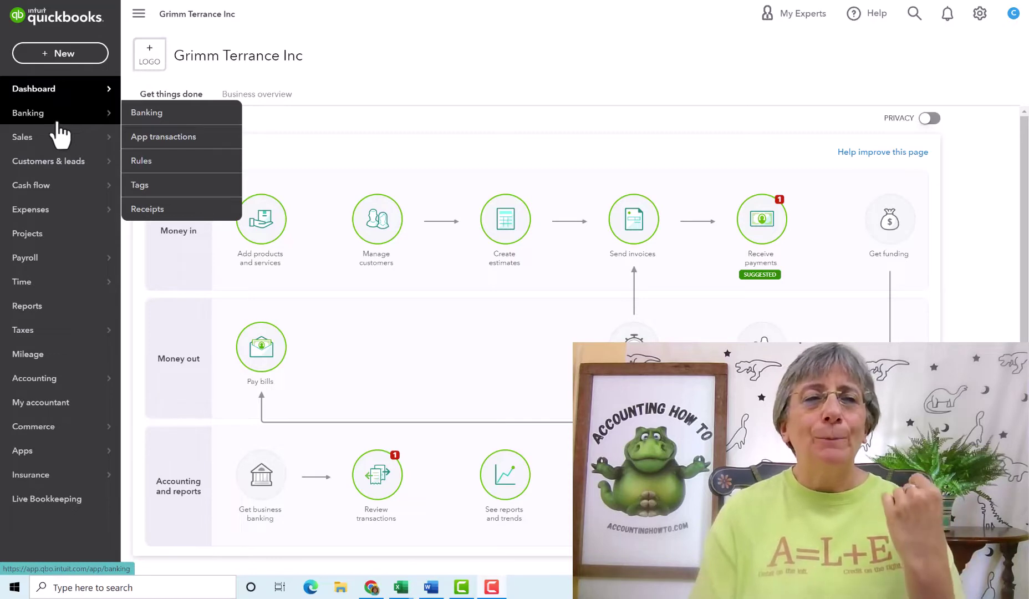
click(172, 128)
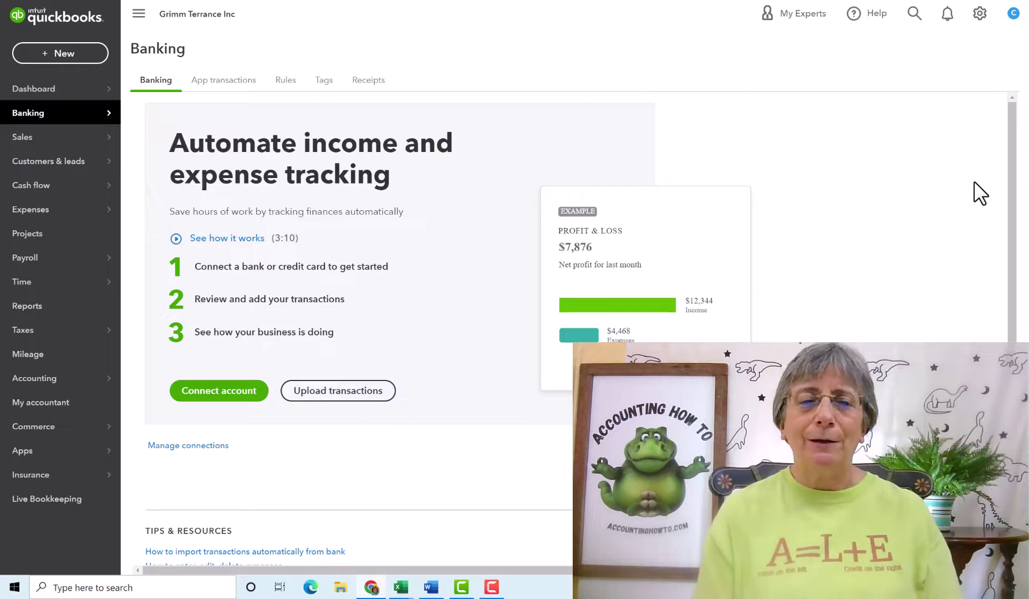
click(227, 395)
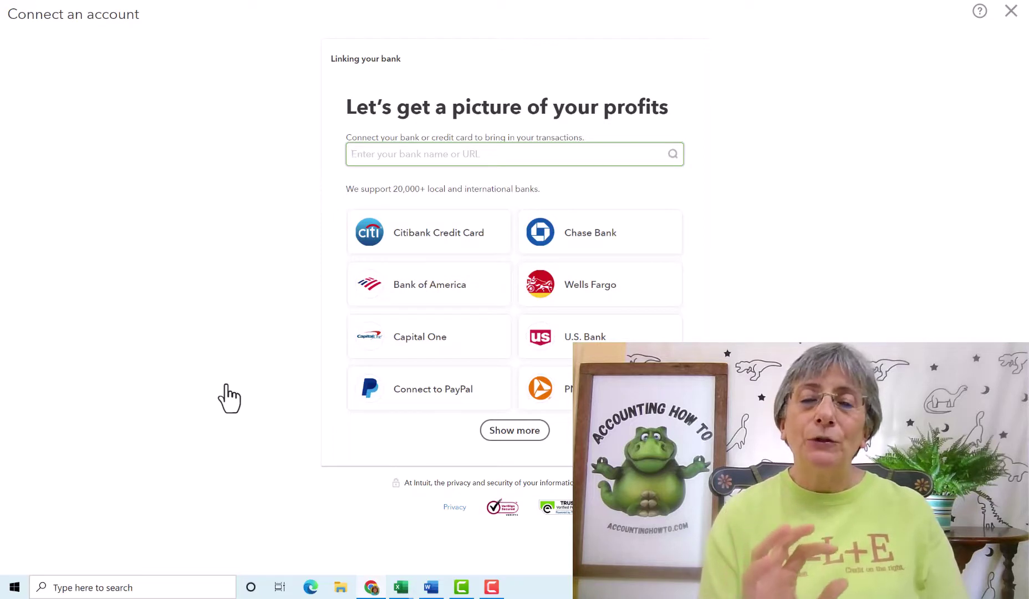
click(508, 431)
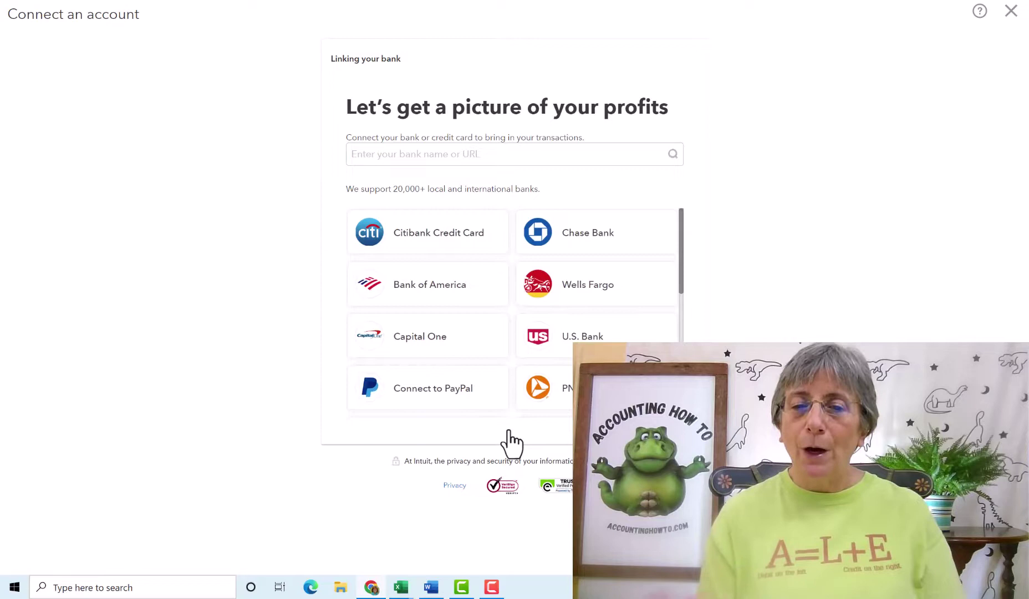
drag(680, 251, 681, 374)
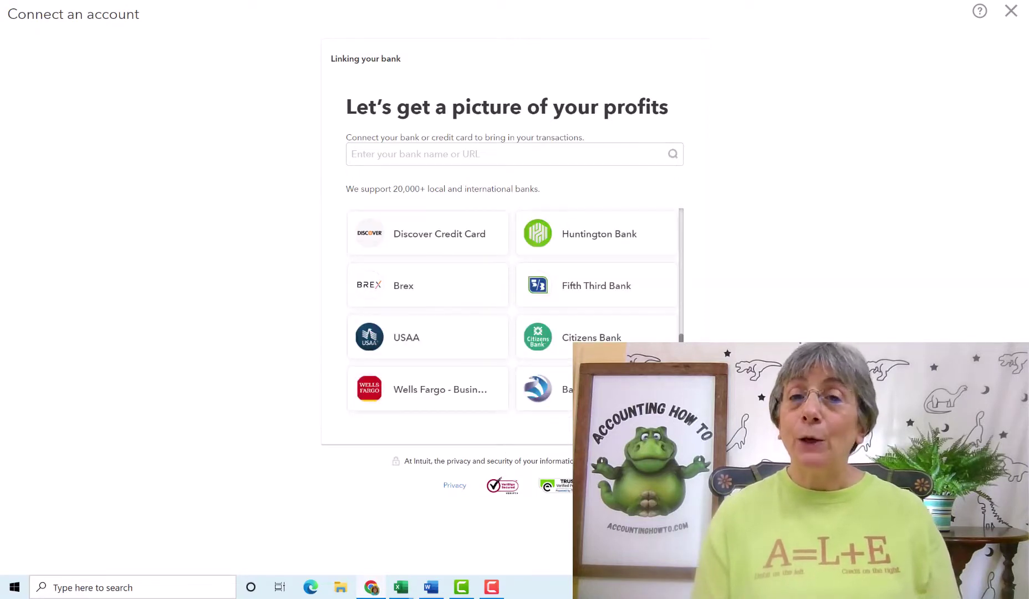
click(478, 154)
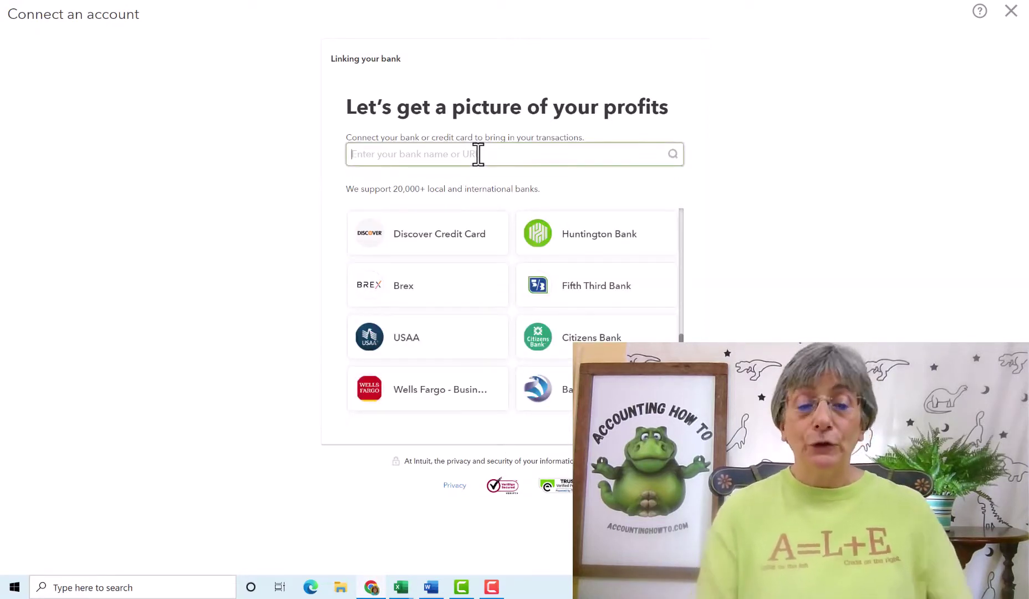
text(Andros)
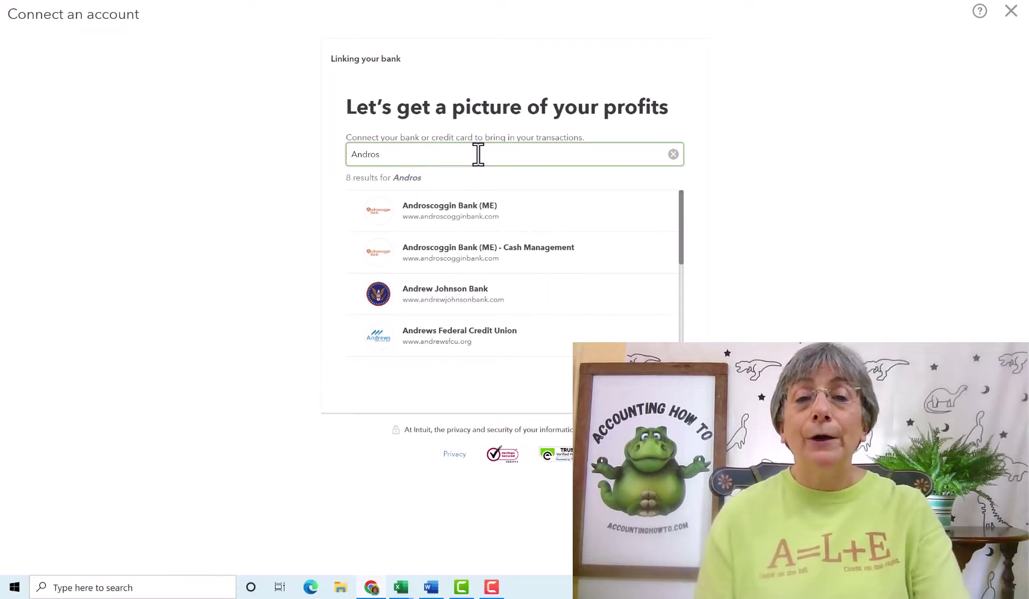
click(472, 222)
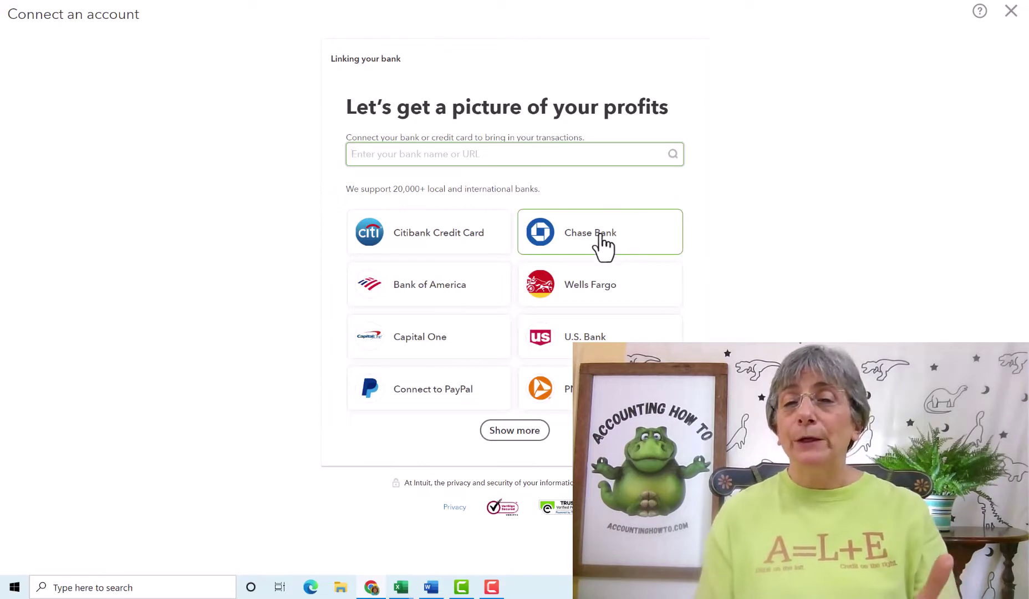
click(421, 294)
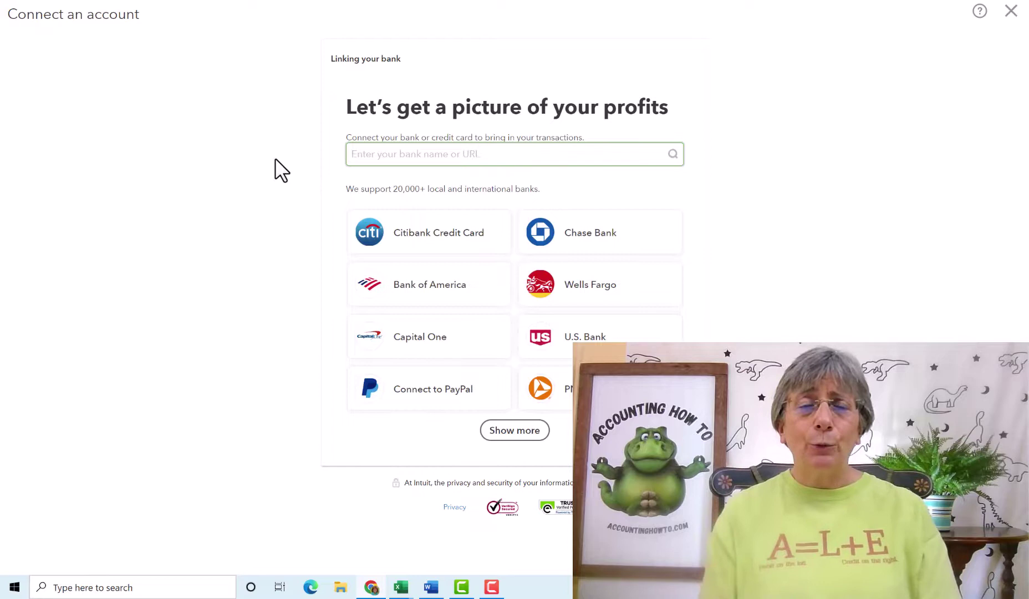
key(Escape)
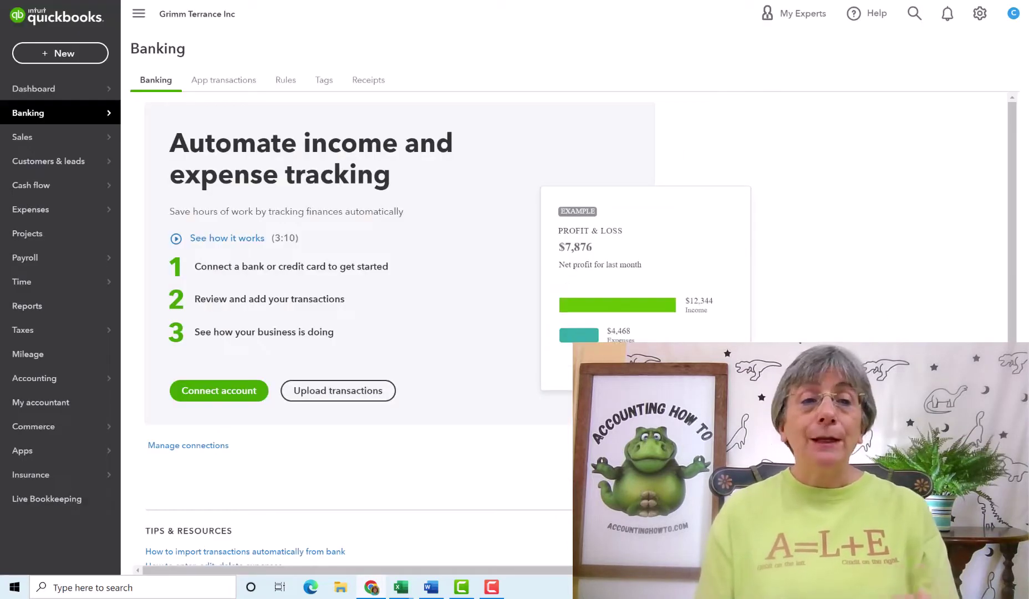
Open the import bank transactions options on the Banking page
click(340, 395)
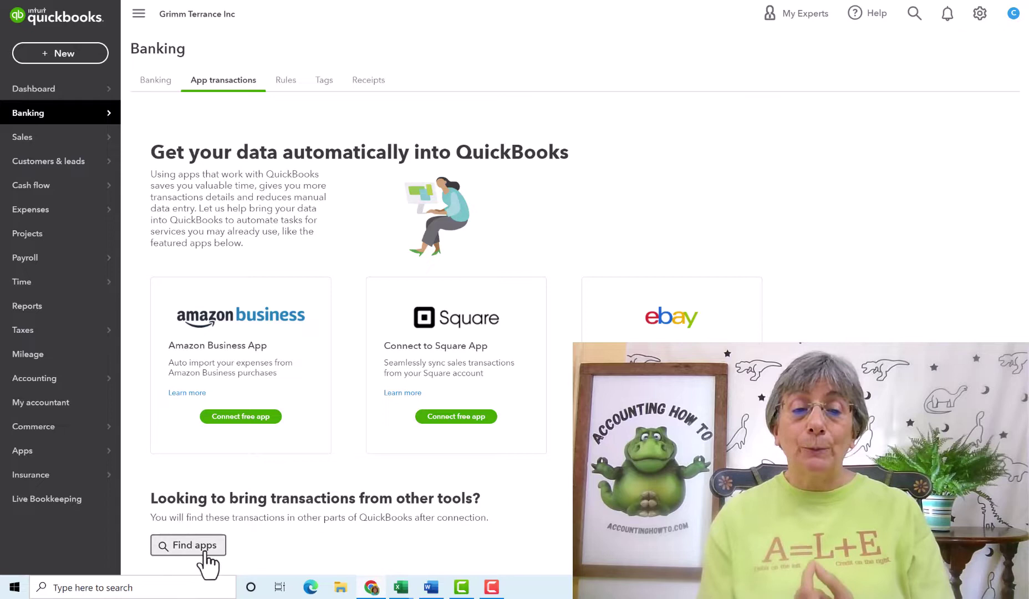
Open the app marketplace to look for apps that bring in transactions
click(189, 546)
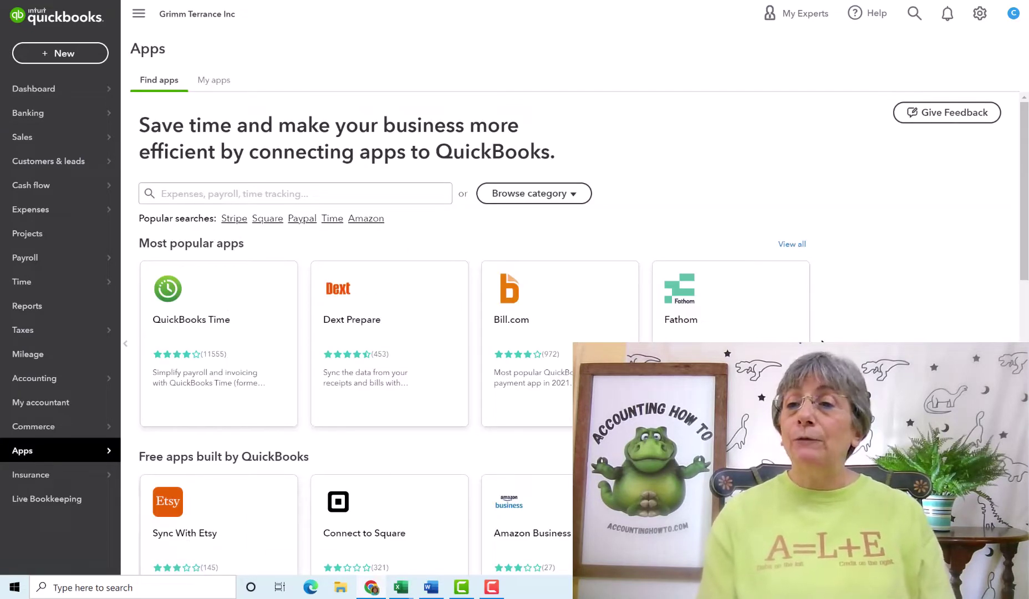
Browse the Apps page and its Track Expenses category, then return to the apps homepage
drag(1023, 237, 1026, 276)
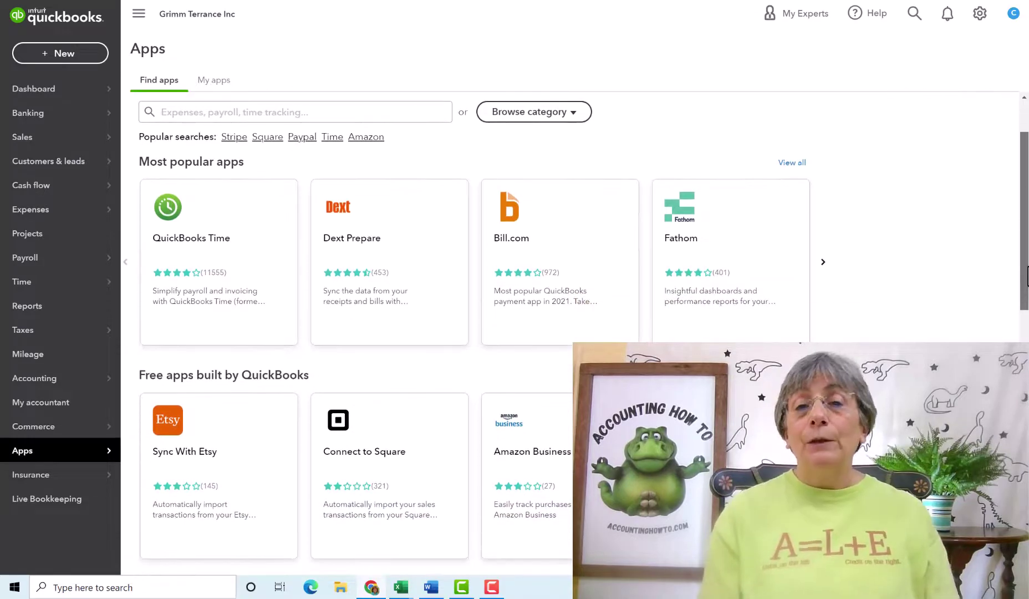
scroll(443, 151, down, 5)
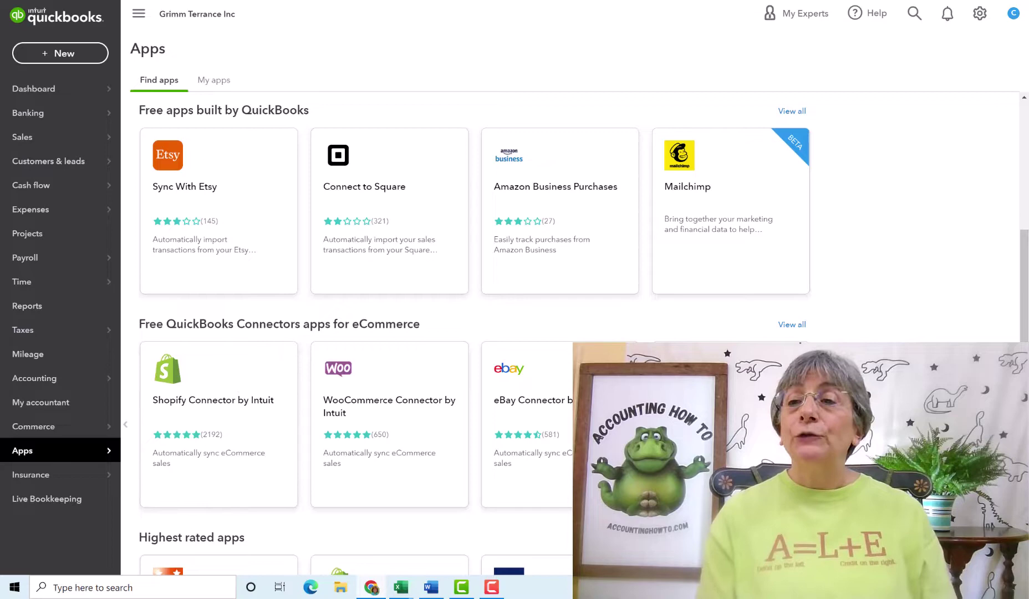
scroll(1025, 260, down, 7)
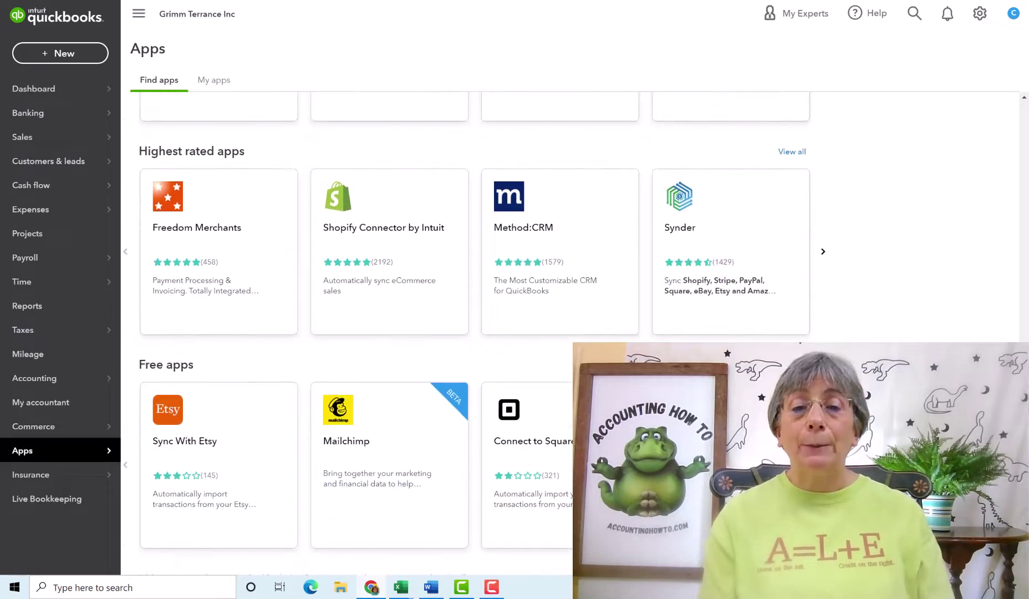
scroll(611, 175, up, 7)
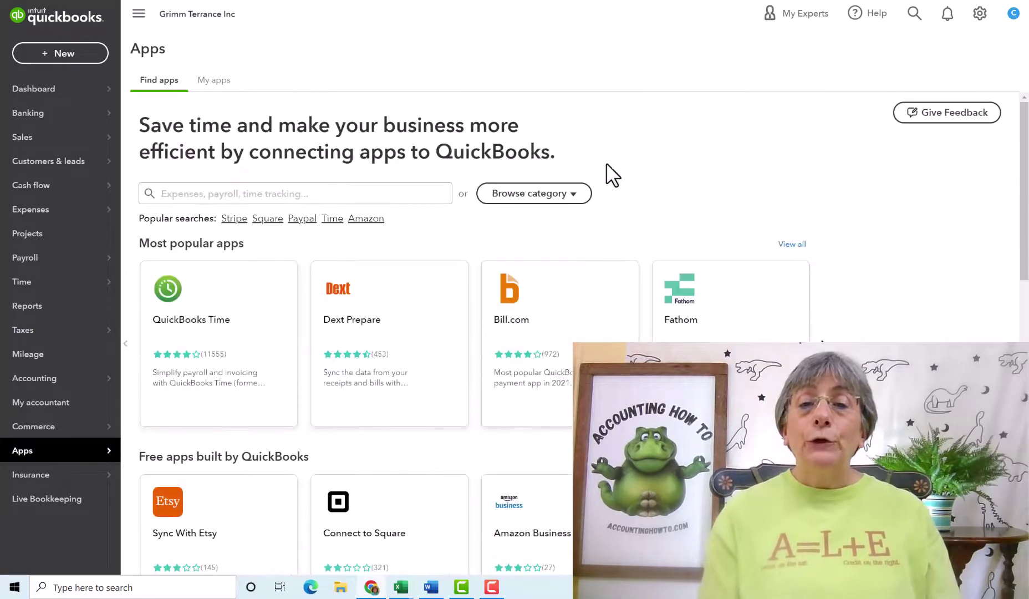
click(573, 194)
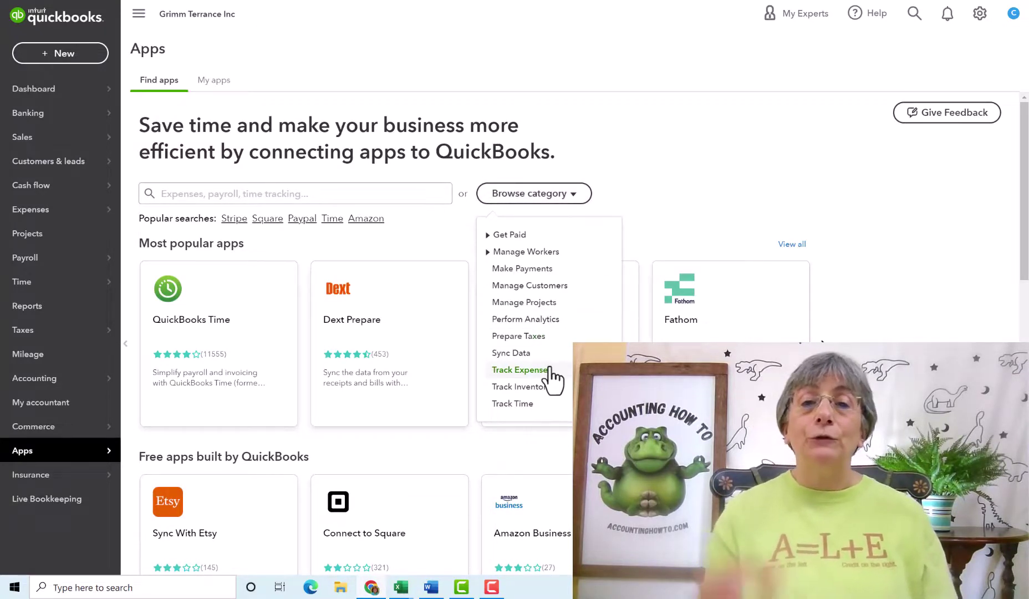
click(520, 369)
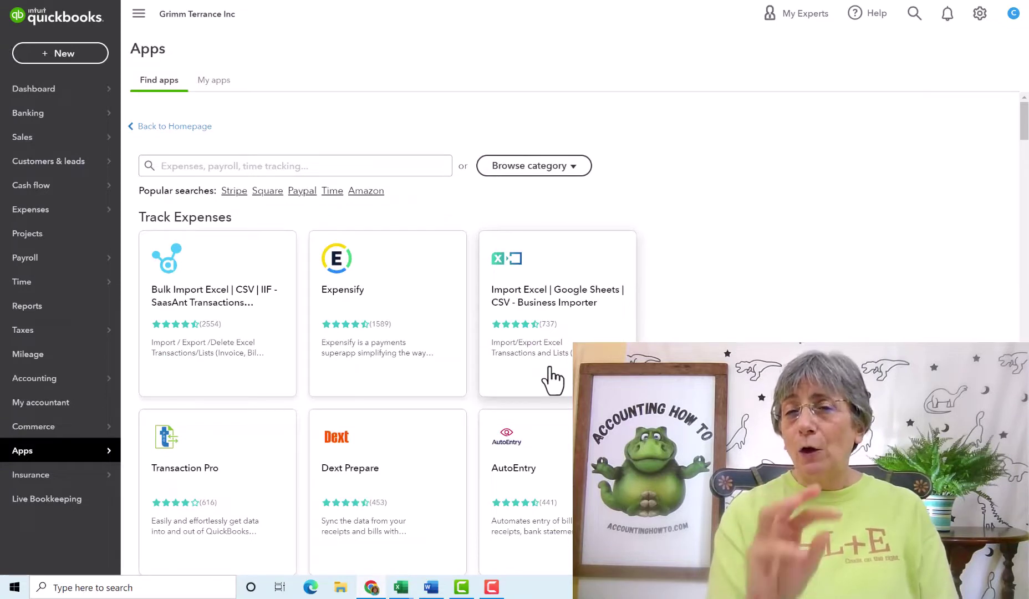
click(174, 126)
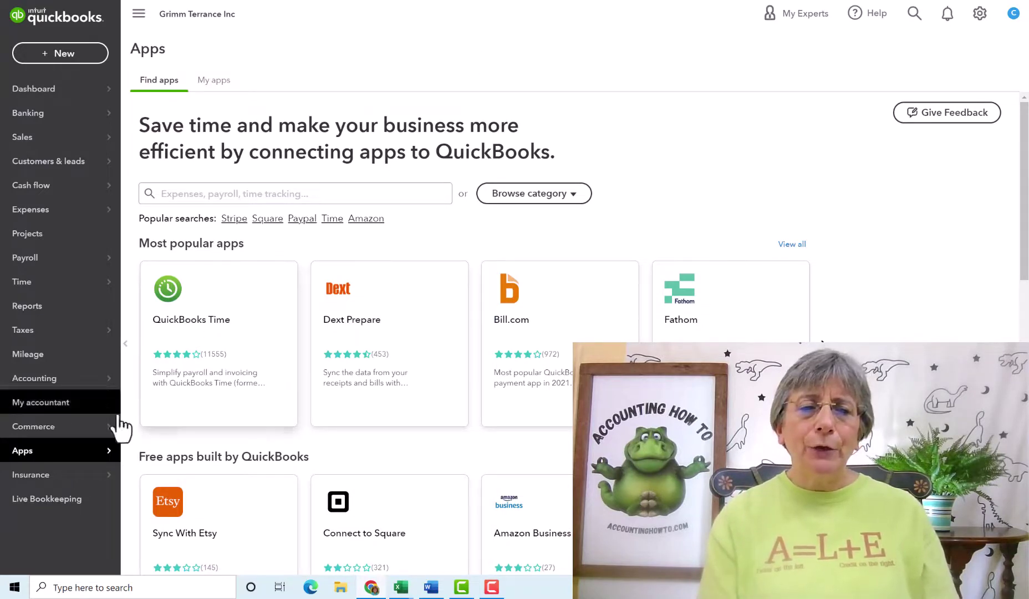
mouse_move(63, 458)
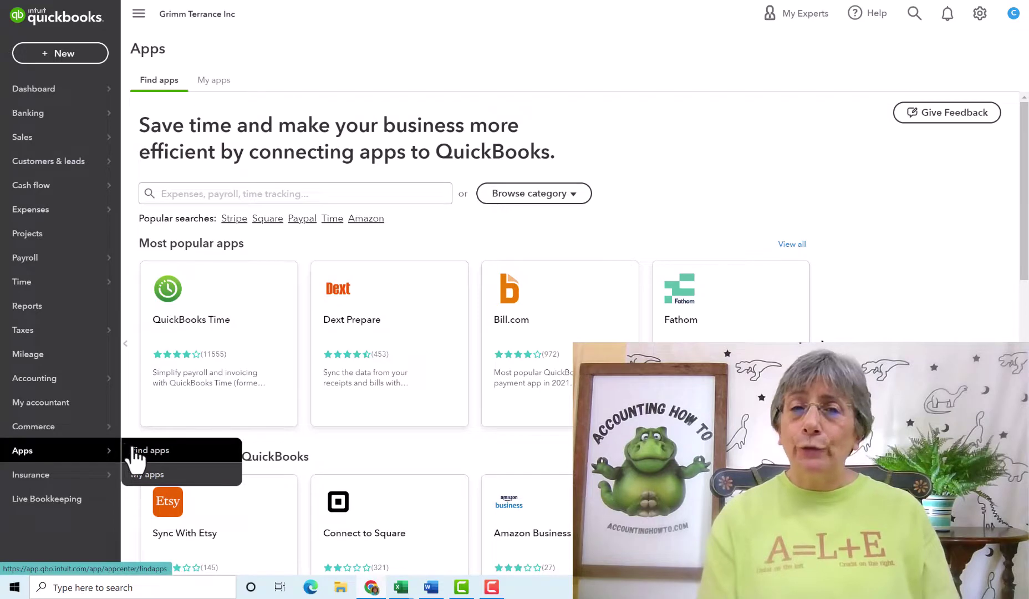
Check My apps, then return to Banking and upload 1st Dino Bank Operations.csv
click(143, 477)
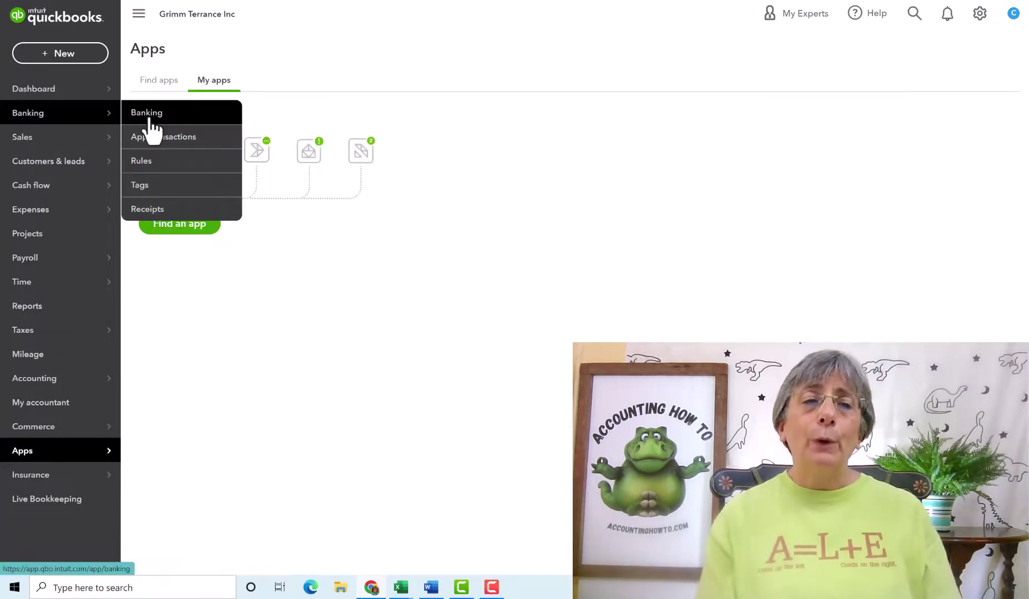
click(149, 118)
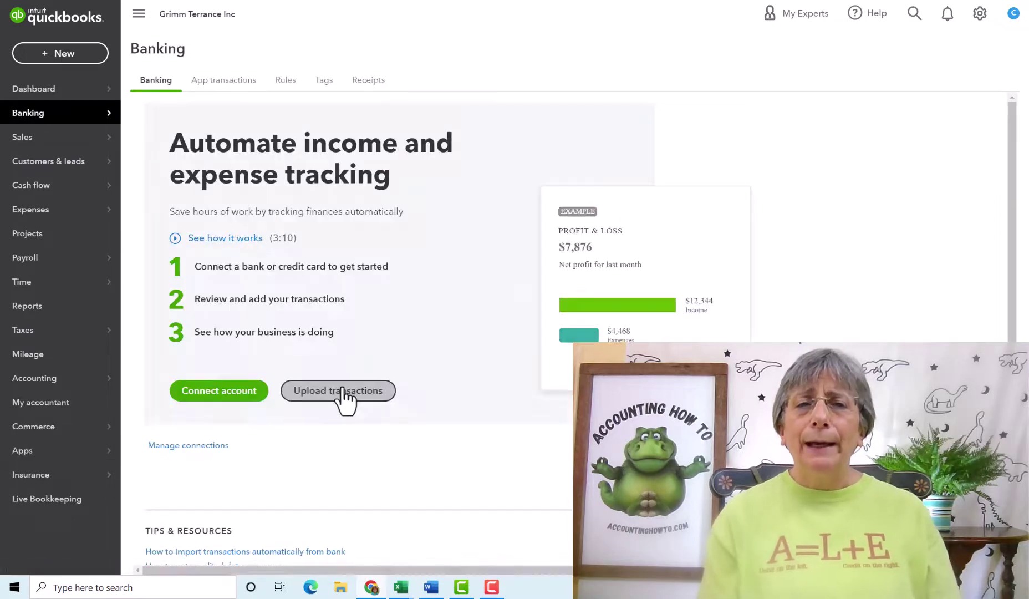
click(343, 391)
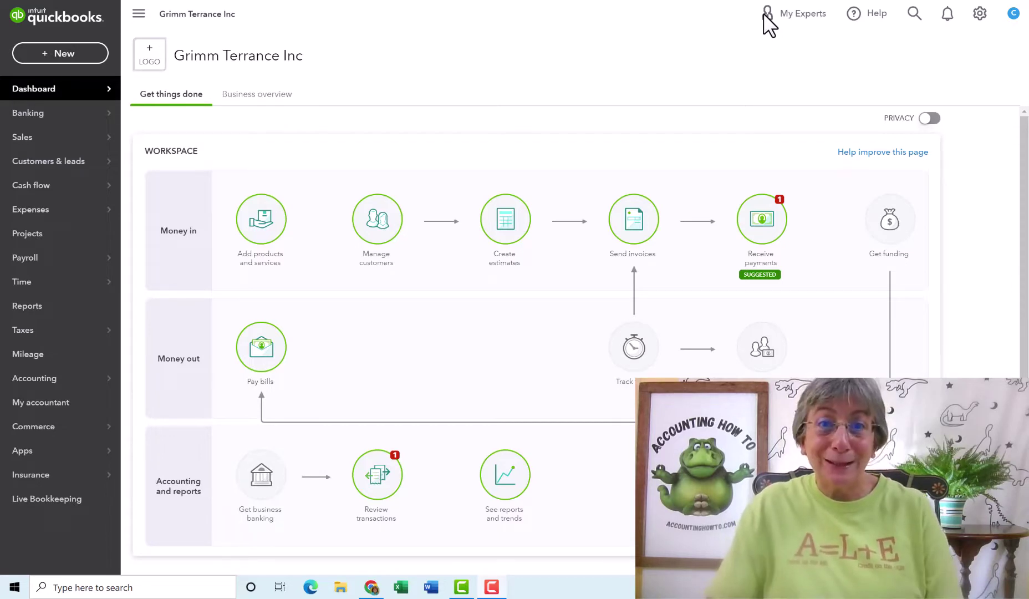
mouse_move(32, 116)
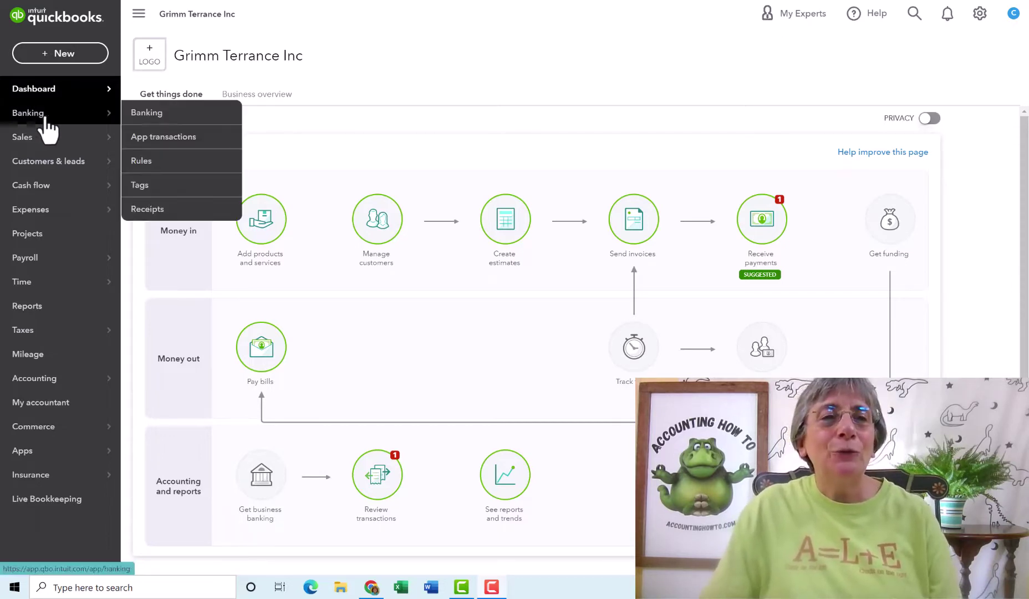
click(149, 113)
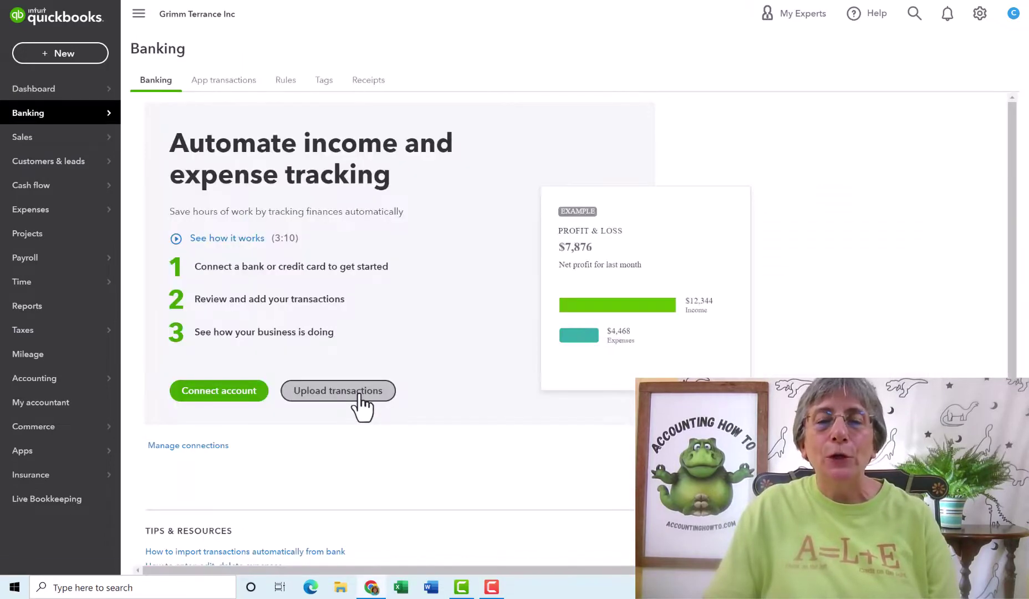
click(359, 399)
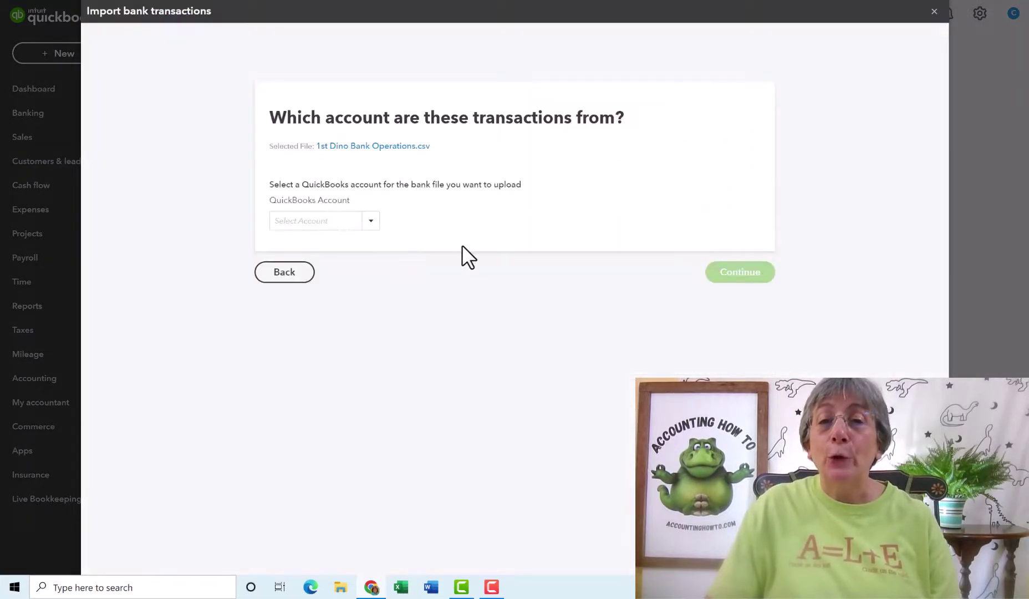
Choose the bank account, set MM/dd/yyyy date format, and map Amount to Column 6: Spent
click(369, 222)
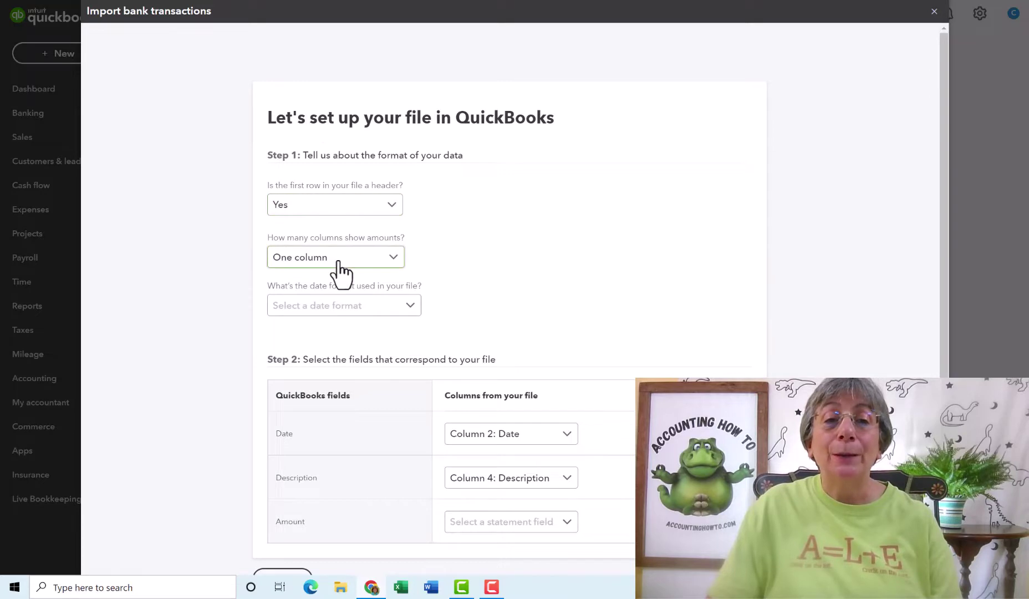
click(414, 312)
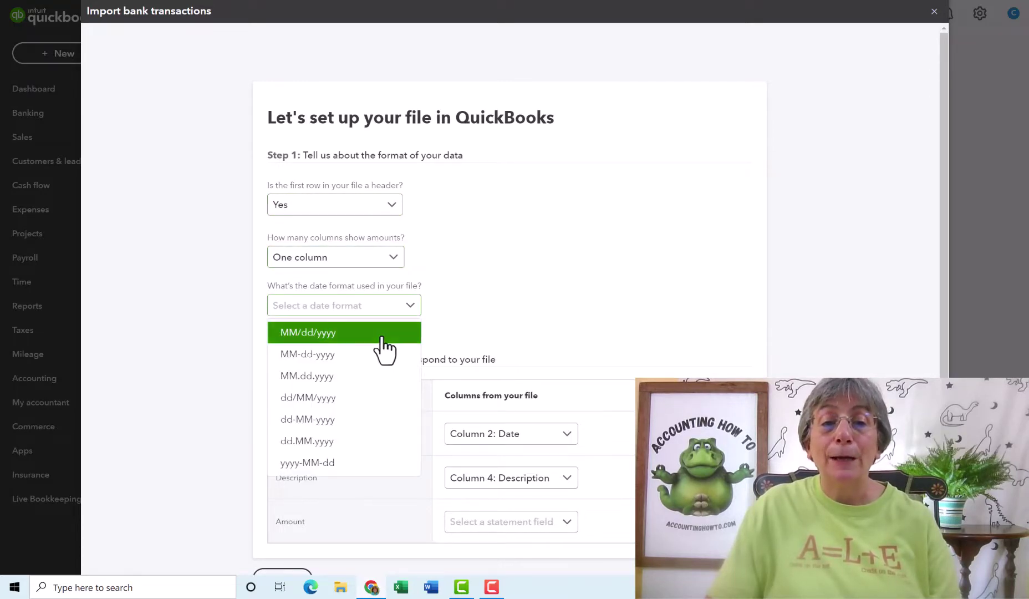
click(382, 337)
drag(941, 213, 946, 278)
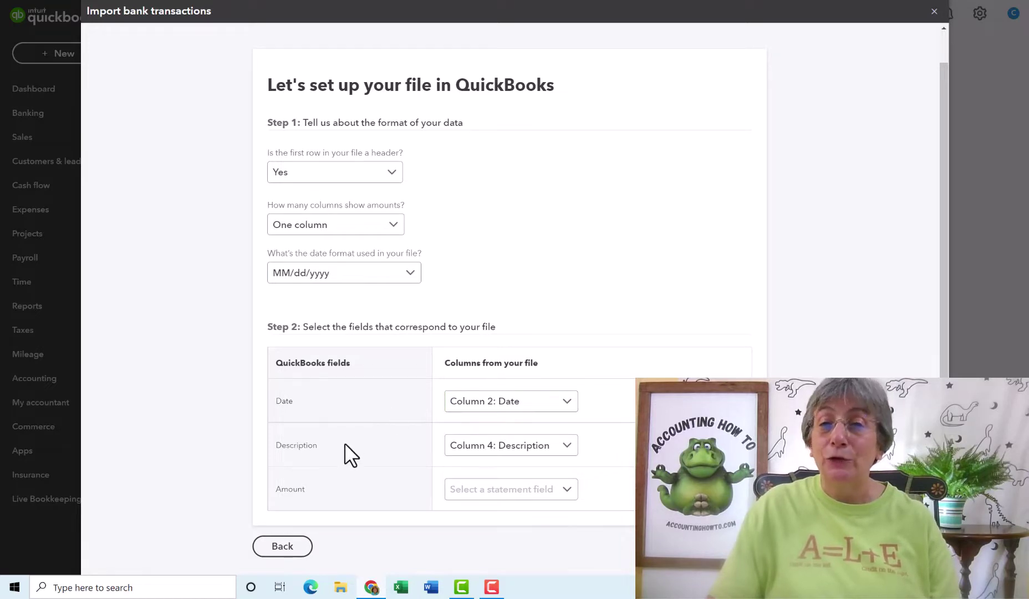
click(500, 454)
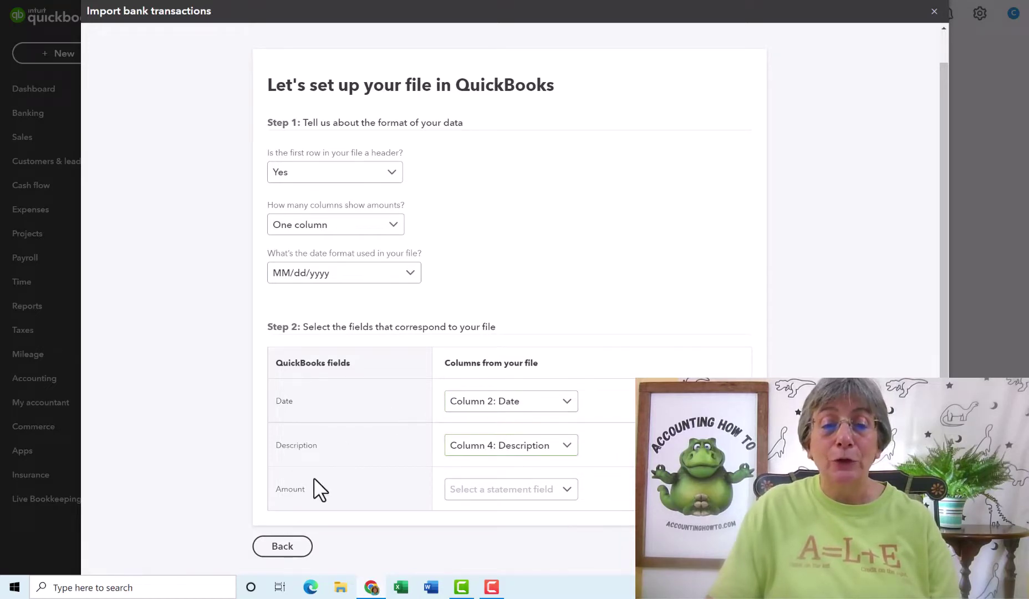
click(566, 490)
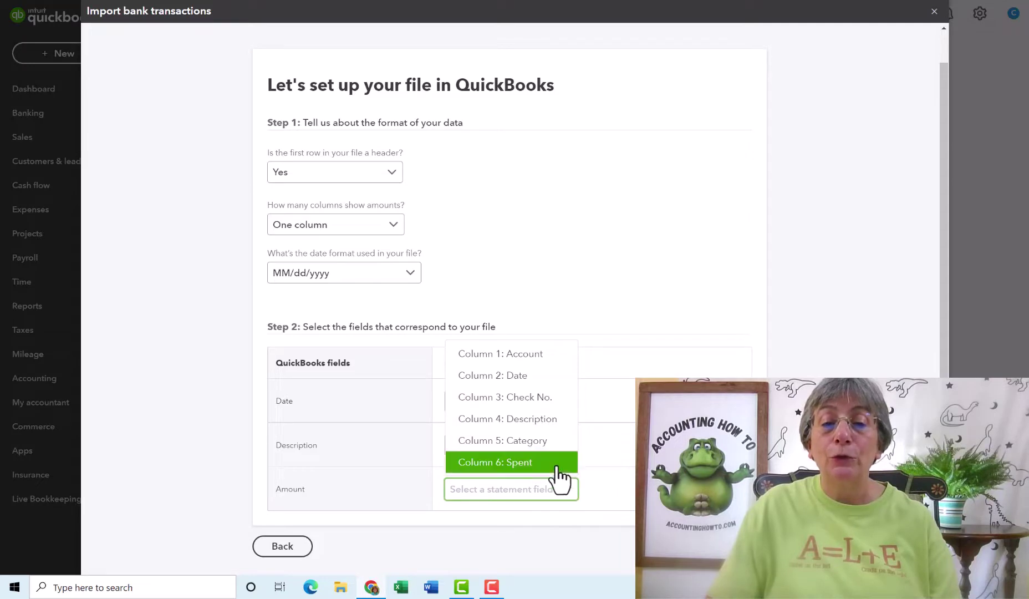
click(555, 465)
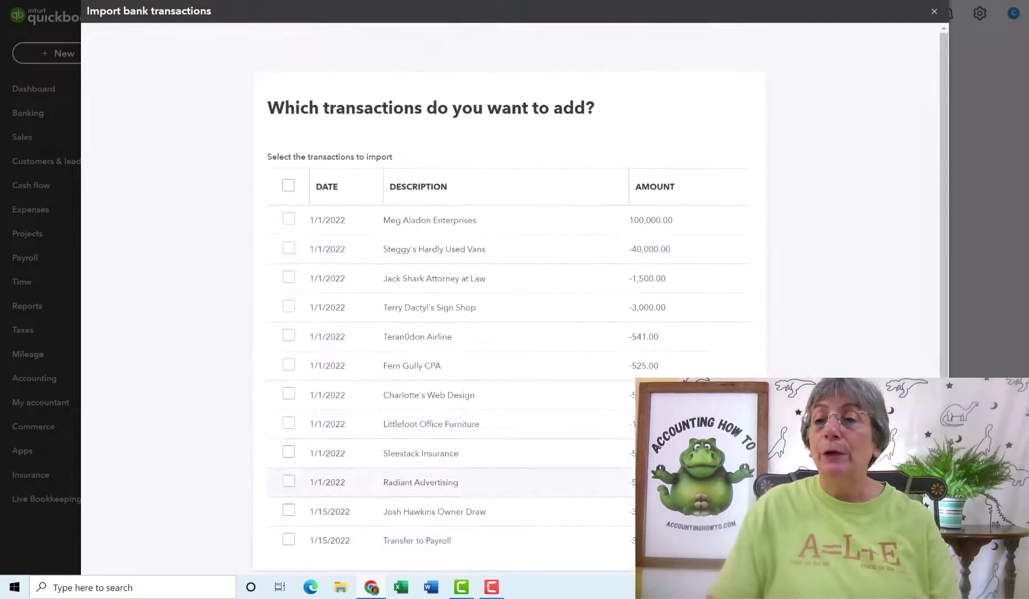
Select all 12 transactions and confirm their import
drag(942, 251, 937, 305)
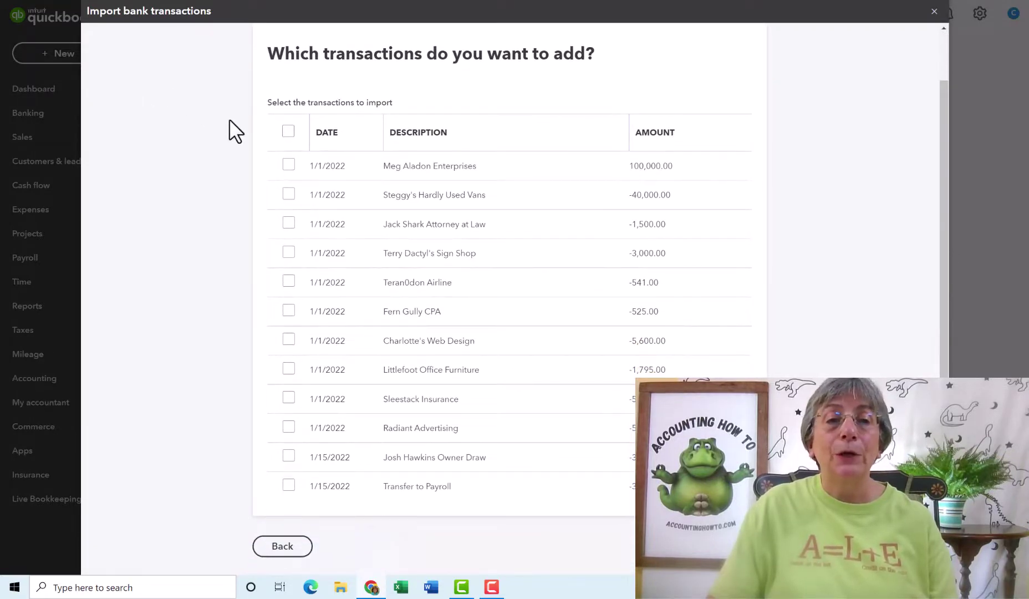
click(288, 132)
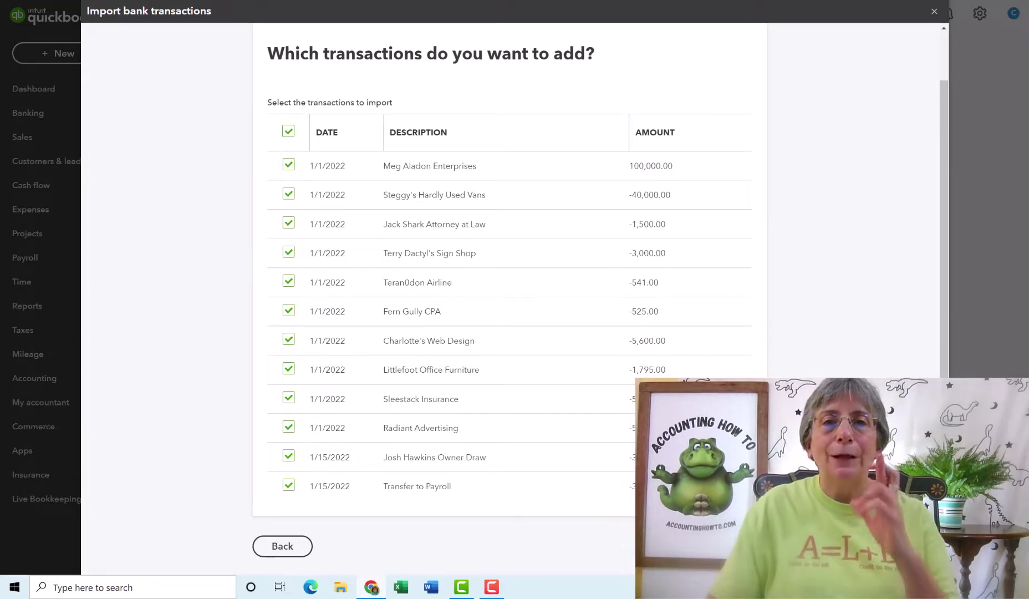
click(732, 546)
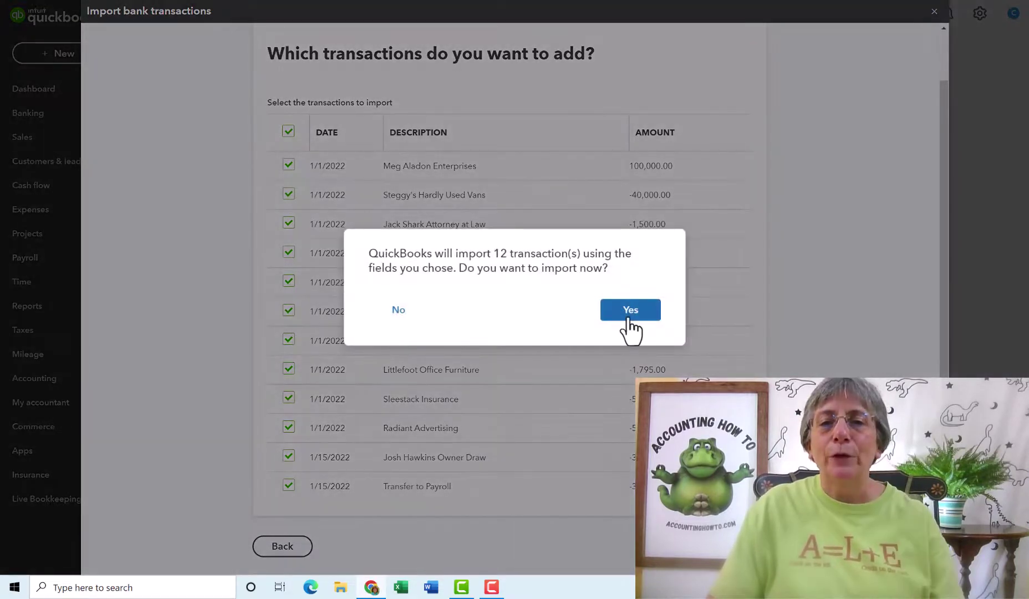
click(633, 311)
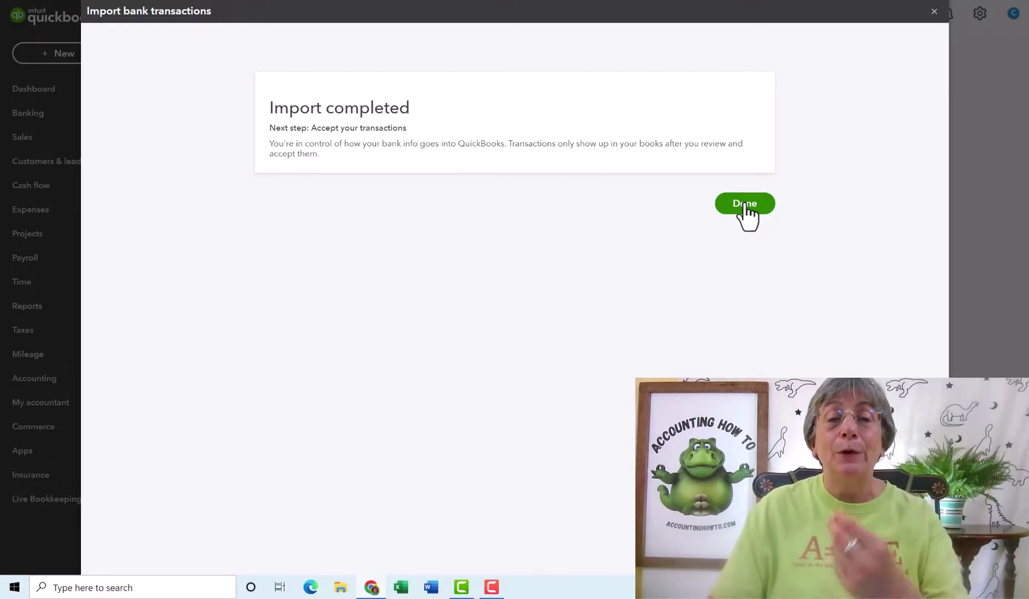
Finish the import and return to the Banking review list
click(743, 205)
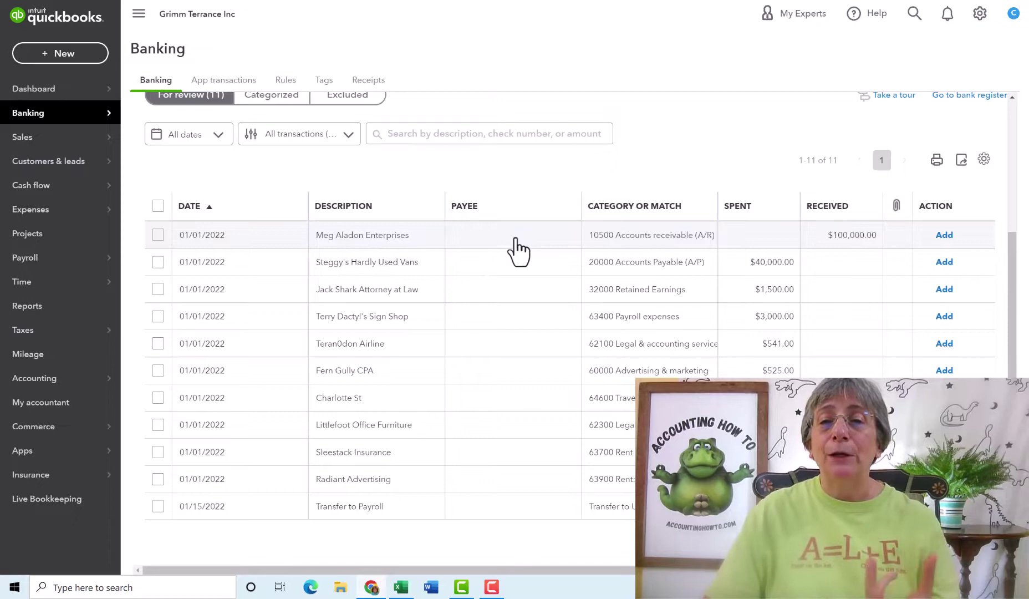
Copy the 30000 Common stock category from cell E2 of the bank CSV in Excel
click(401, 587)
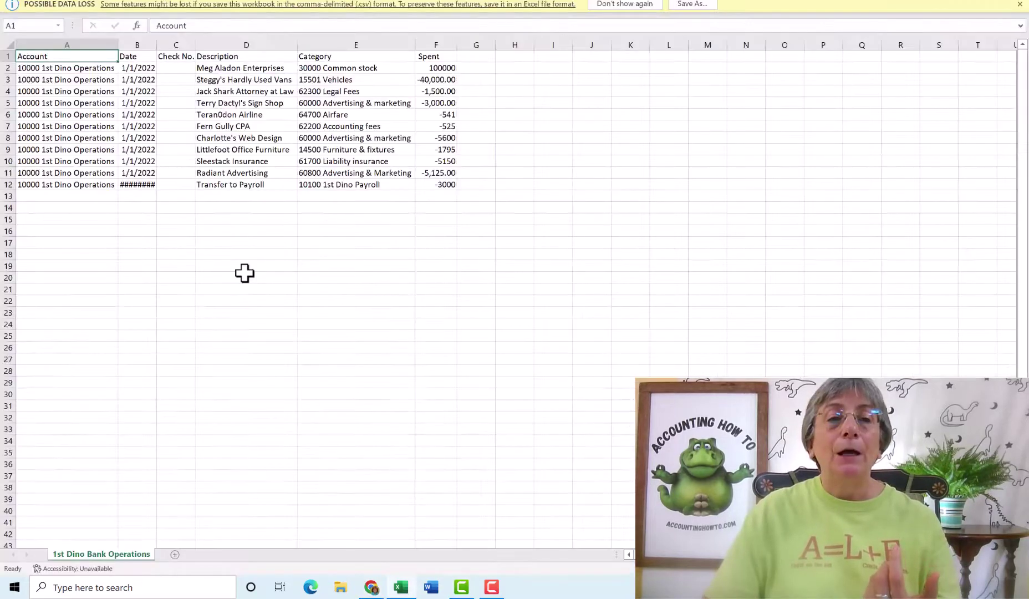
click(317, 66)
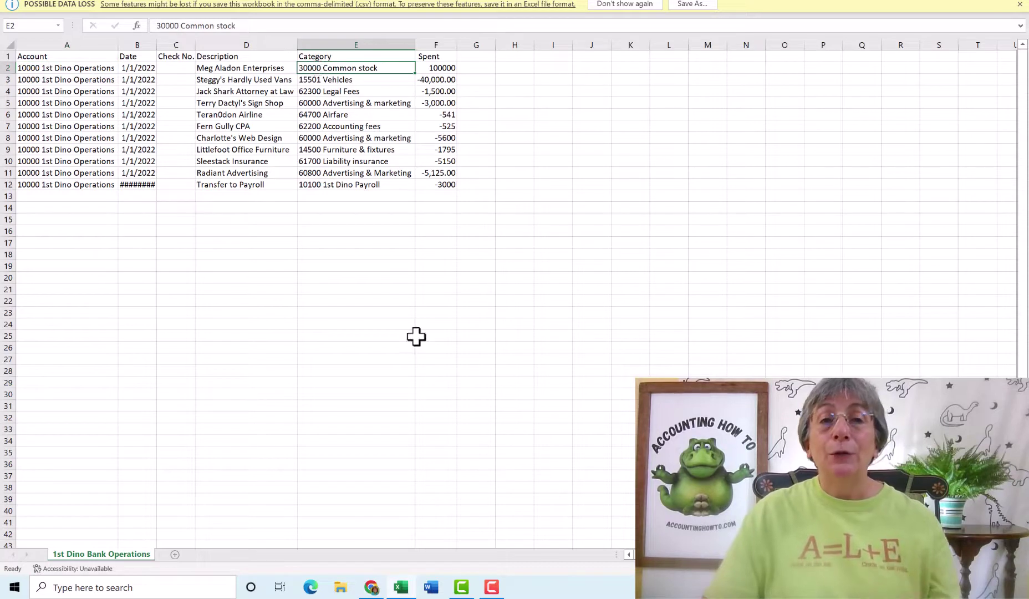
key(ctrl+c)
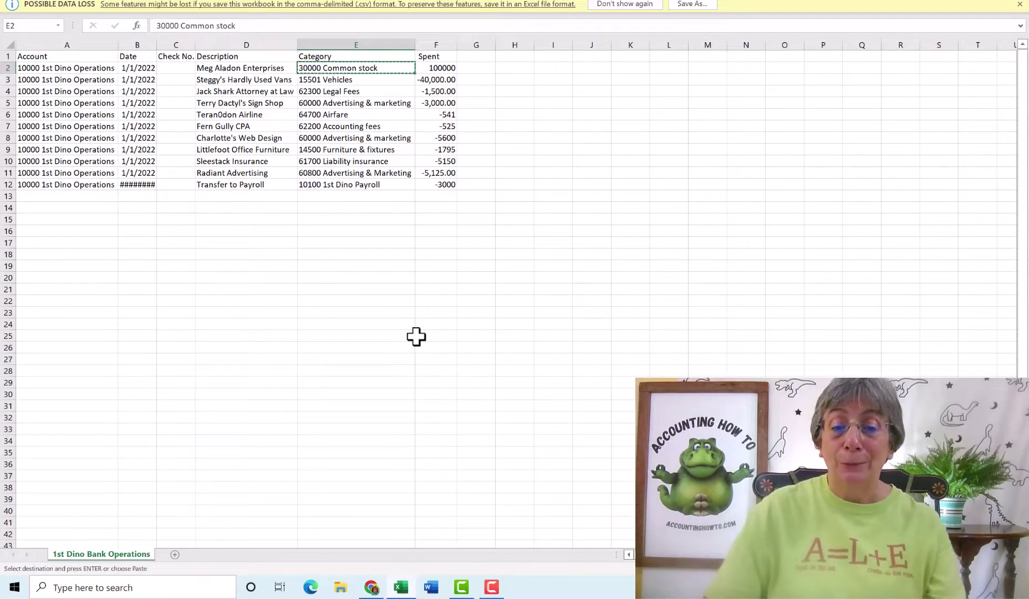
Set the $100,000 deposit's category to 30000 Common stock
click(372, 589)
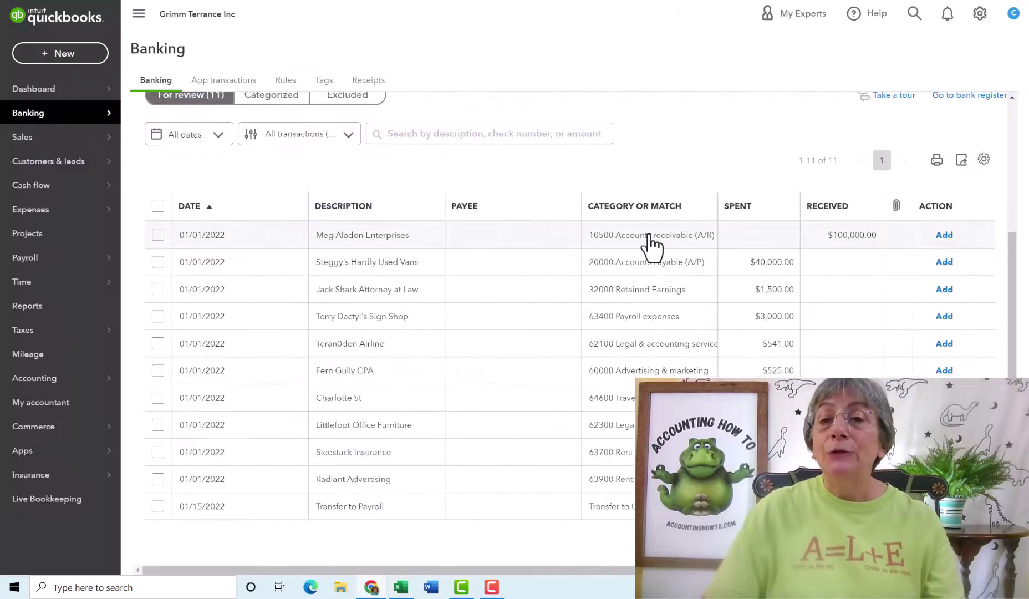
click(510, 247)
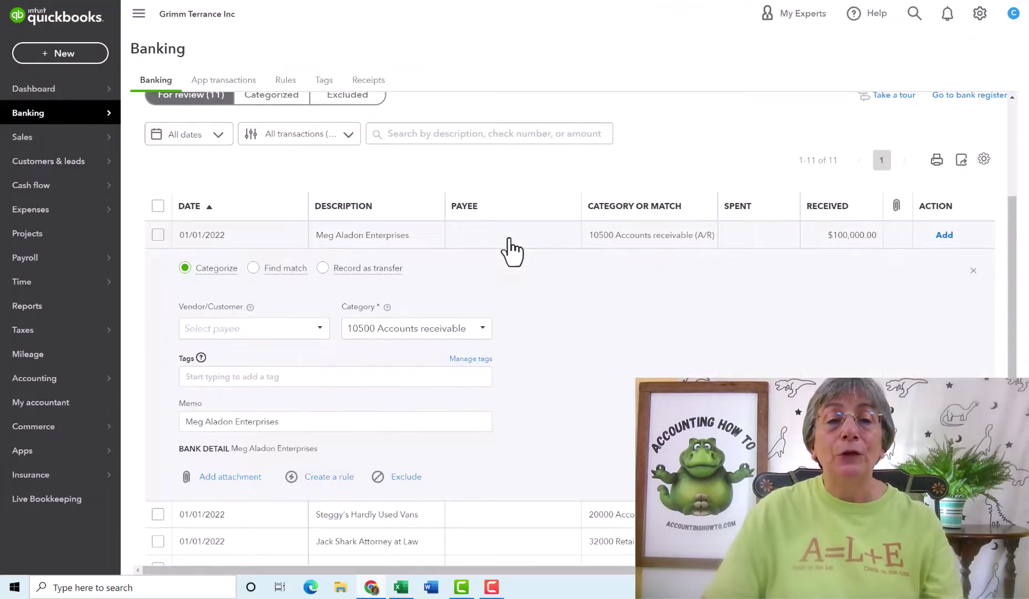
click(484, 328)
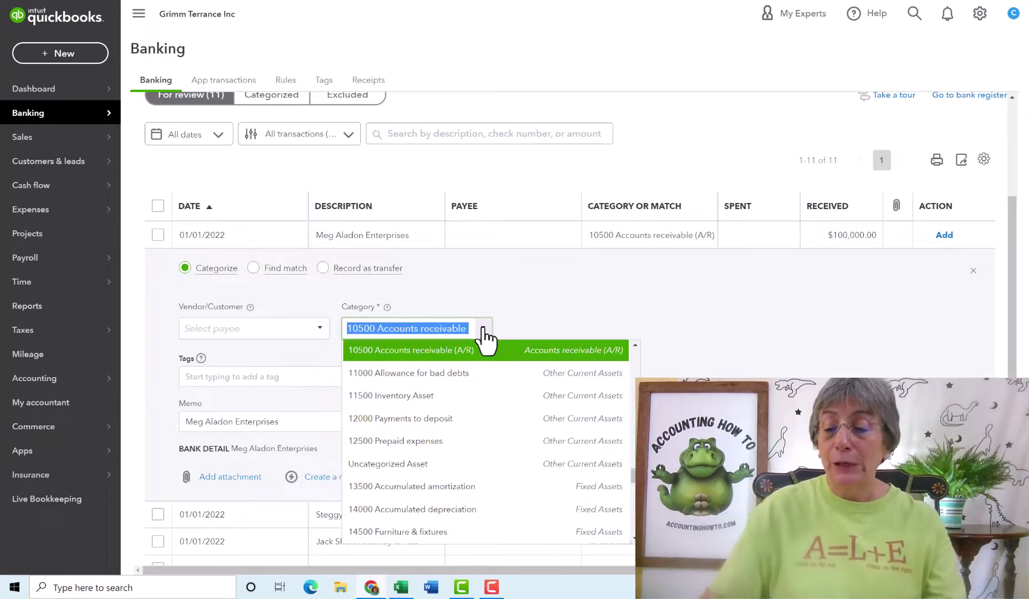
text(30)
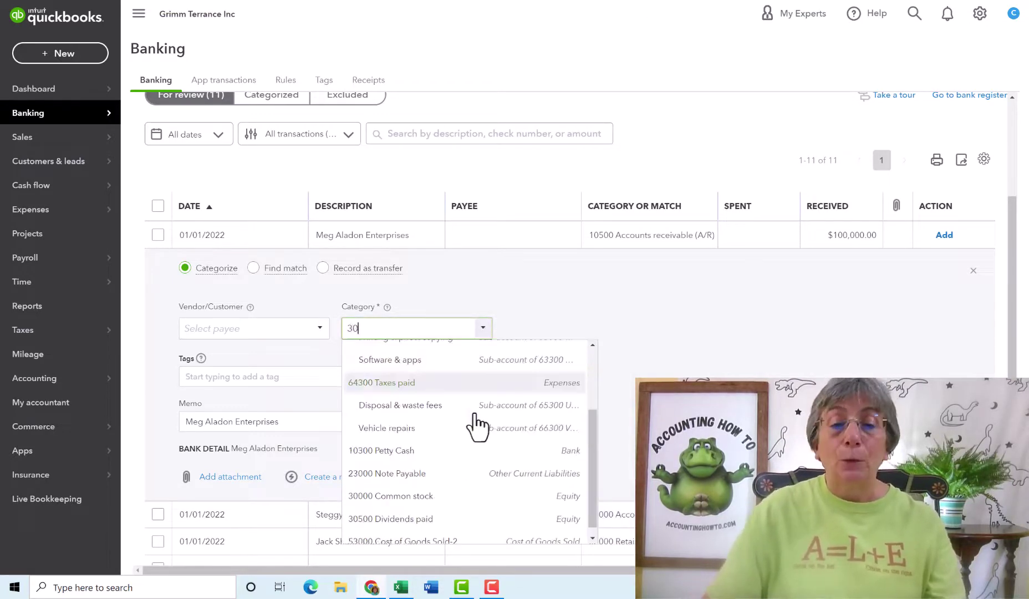
click(458, 499)
Add the customer as a new payee on the deposit and accept it
click(287, 333)
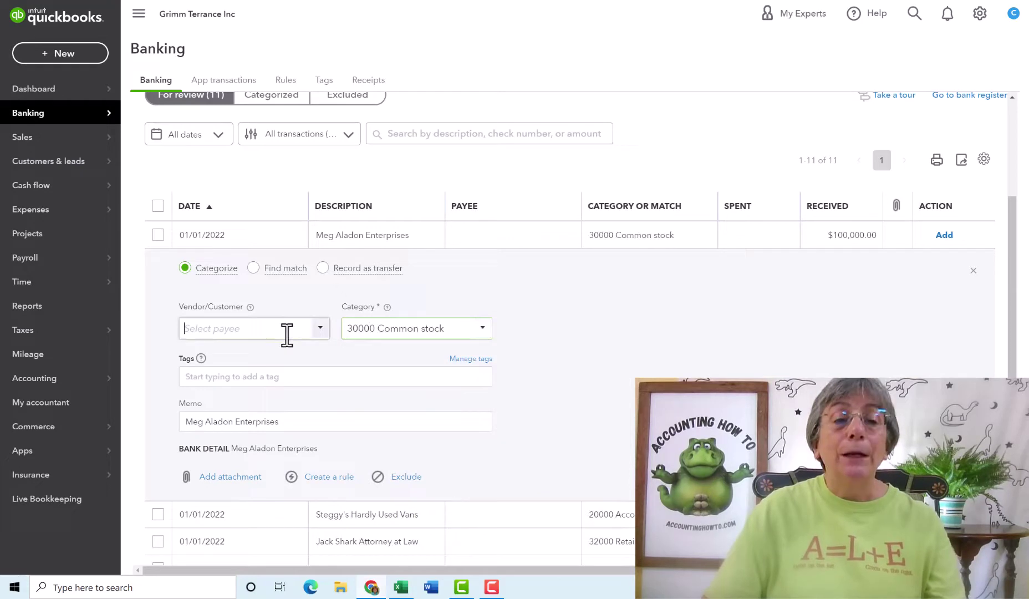
click(320, 331)
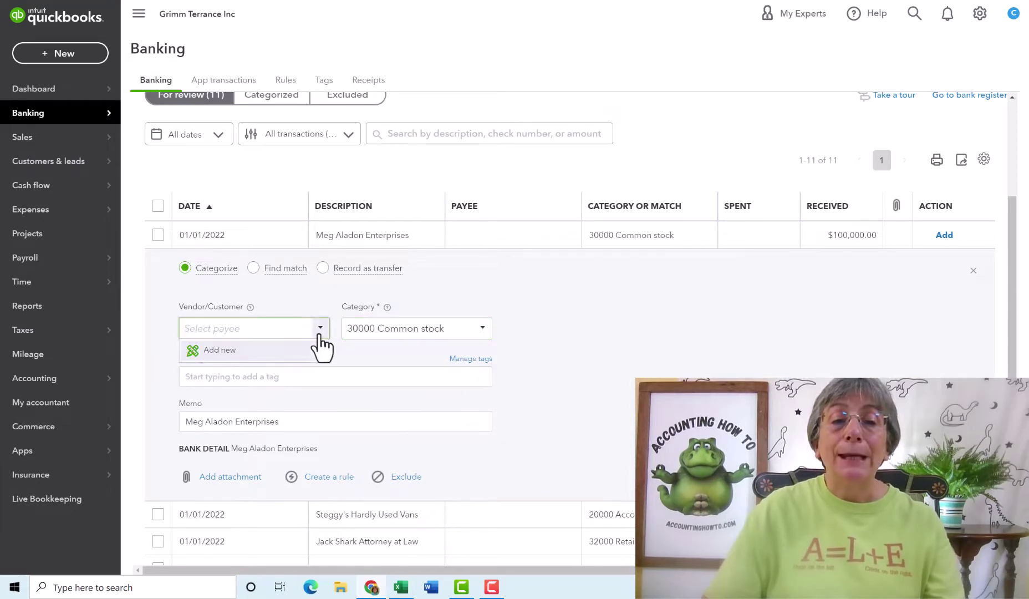
click(221, 349)
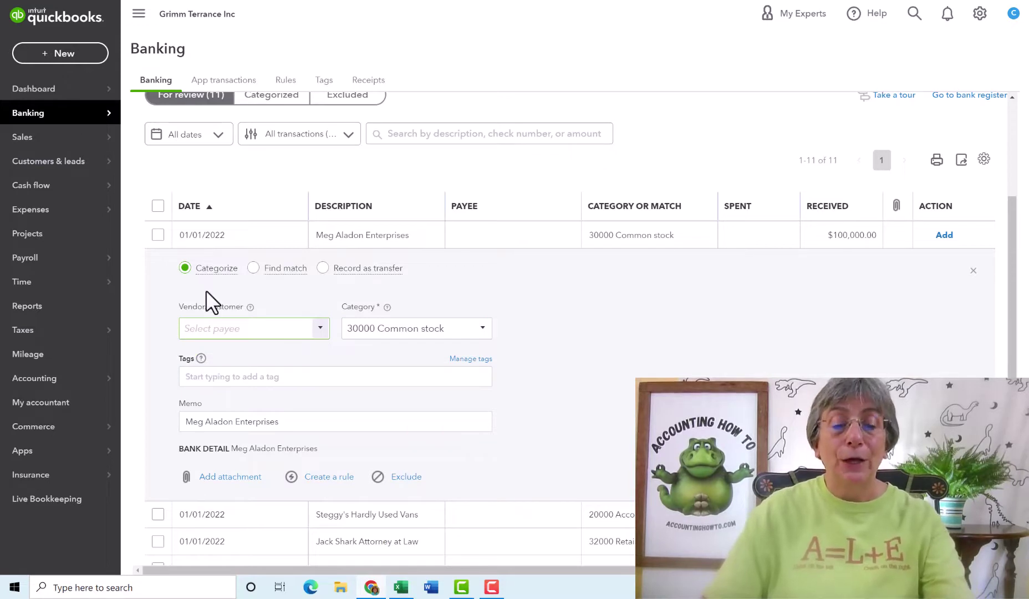
text(Meg Alandon)
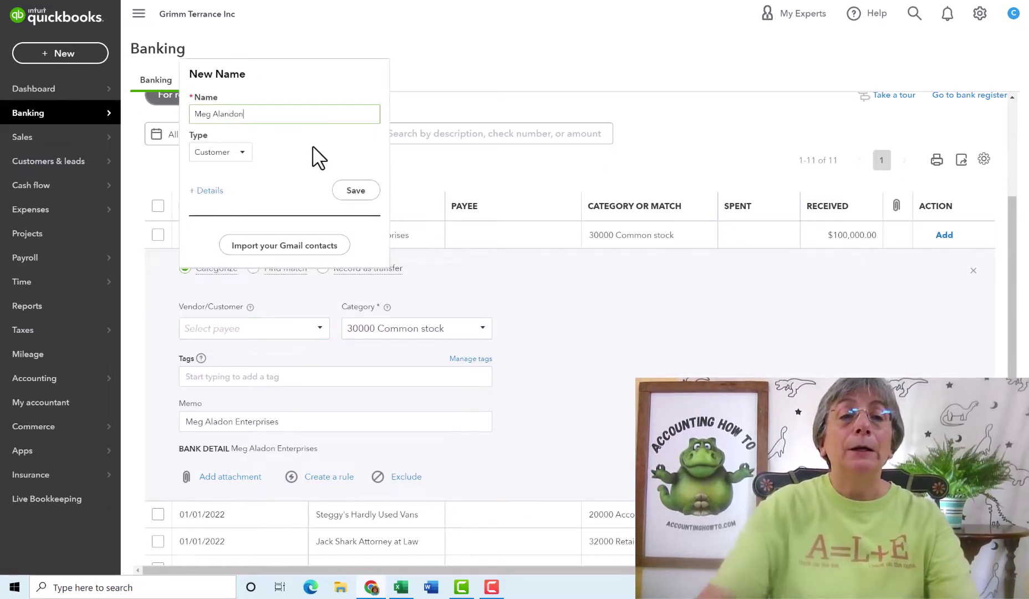
click(232, 153)
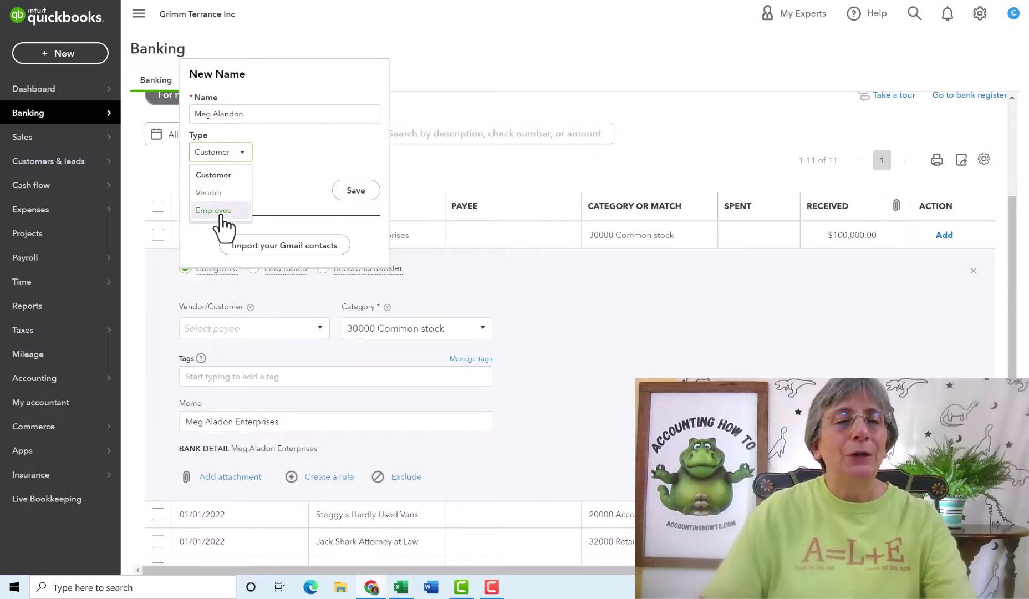
key(Return)
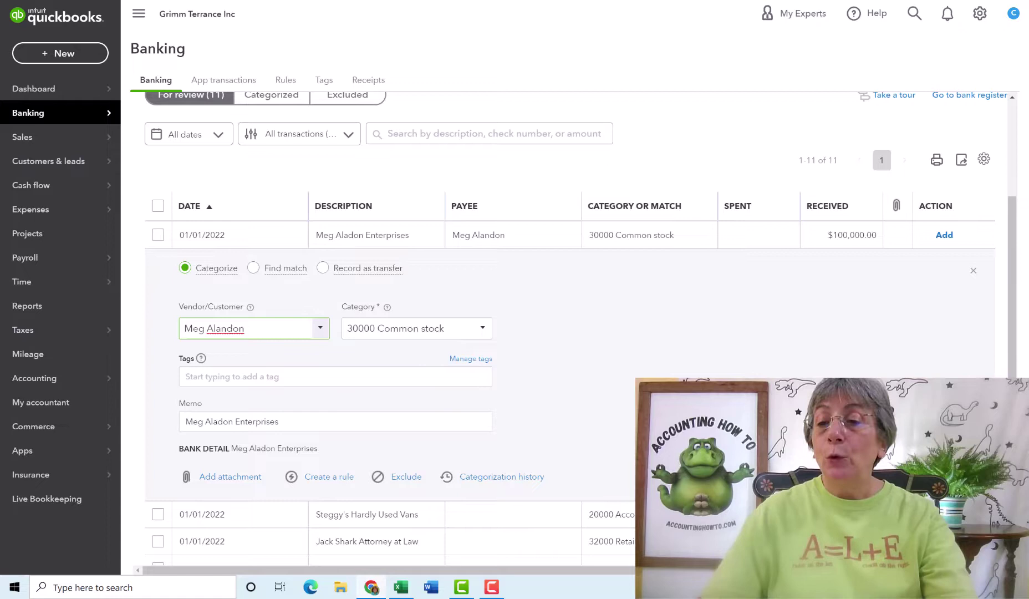
key(Return)
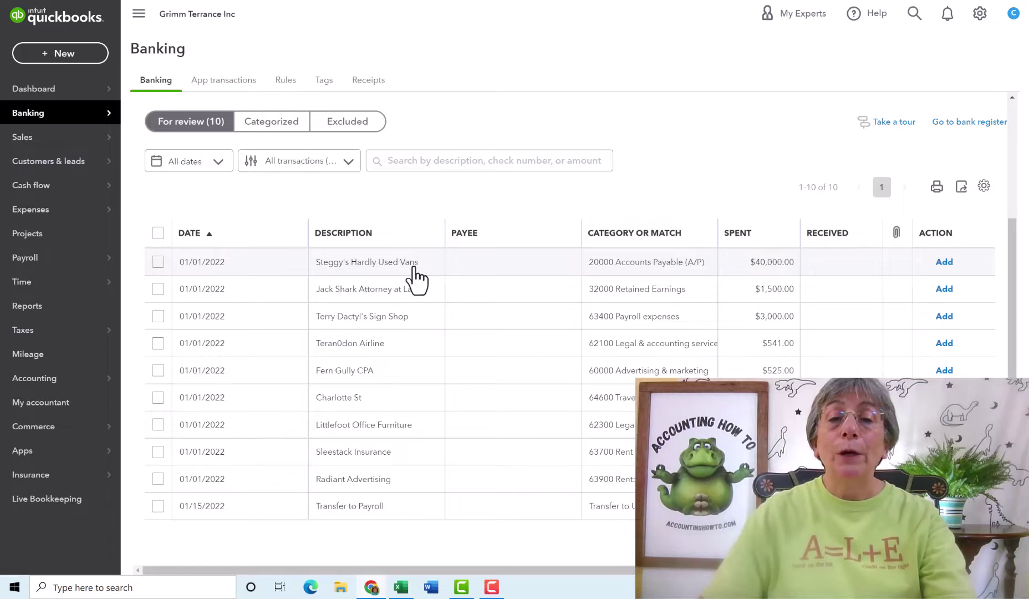
Categorize the Steggy's Hardly Used Vans purchase as 15500 Vehicles and enter Steggy's as the vendor
click(414, 269)
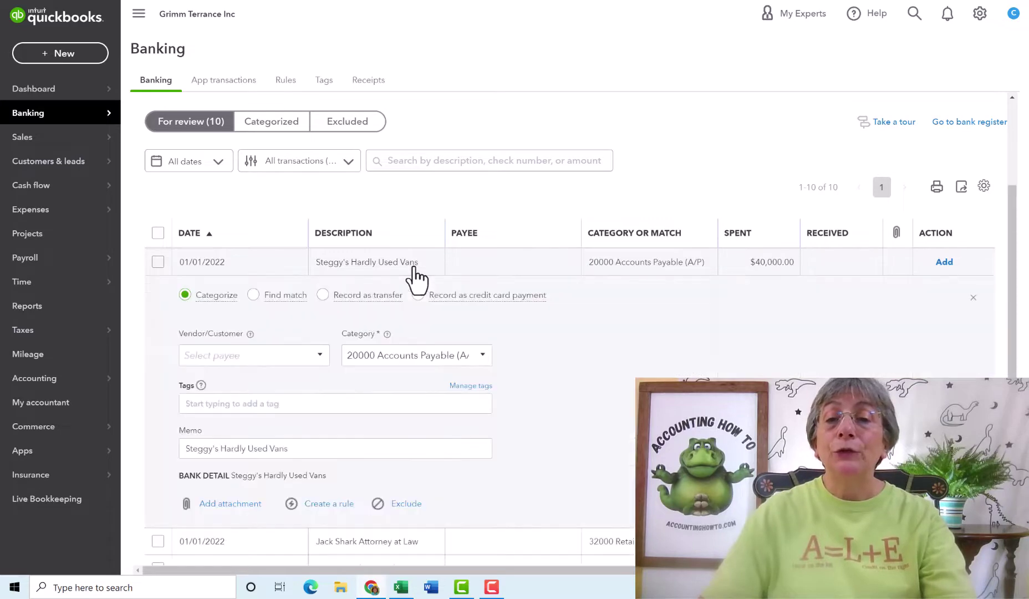
click(429, 356)
text(1)
click(441, 488)
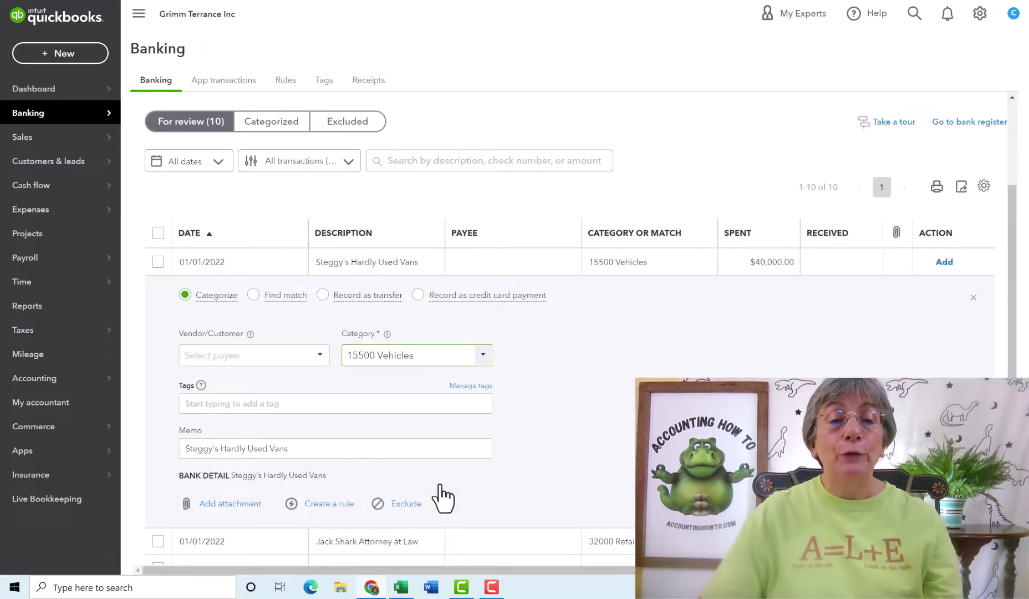
click(223, 355)
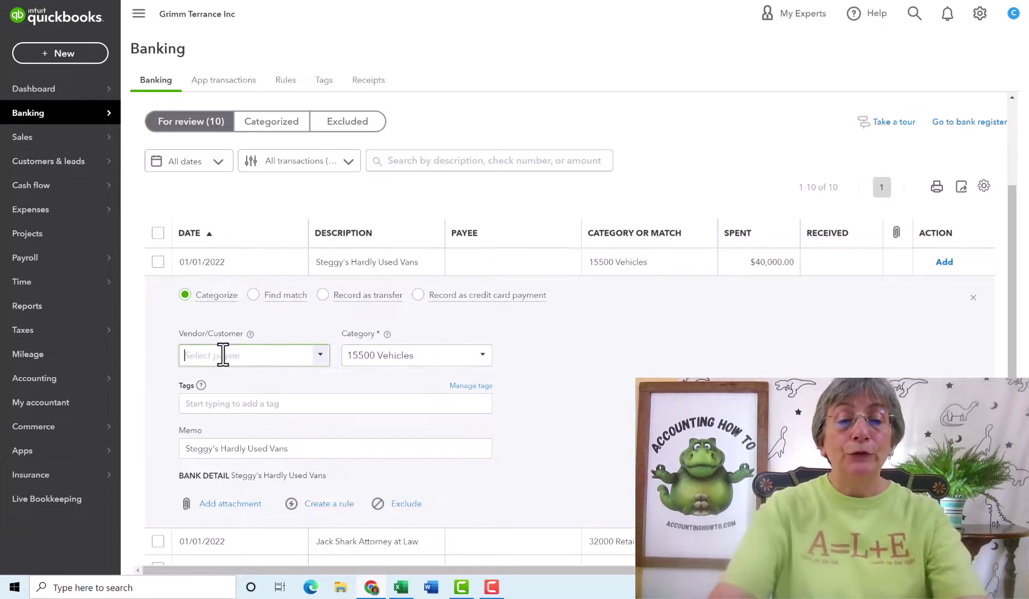
text(Steggy's Har)
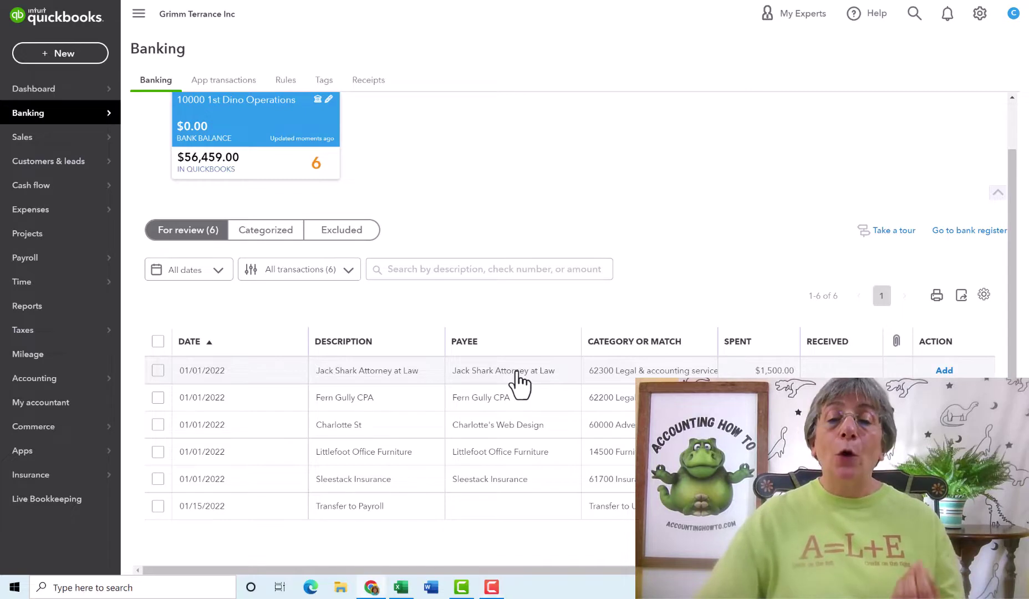
click(517, 372)
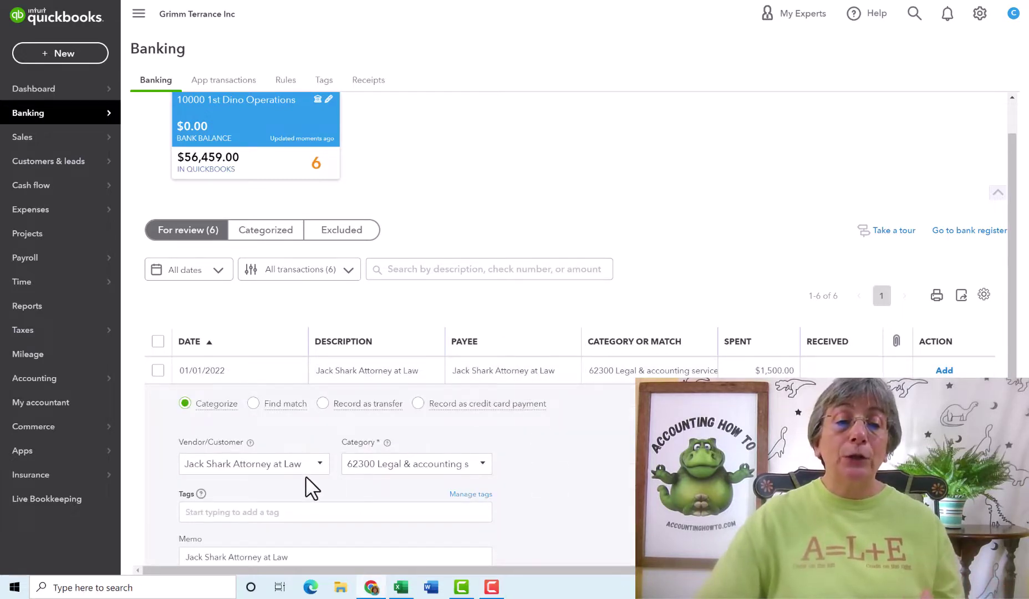
click(320, 464)
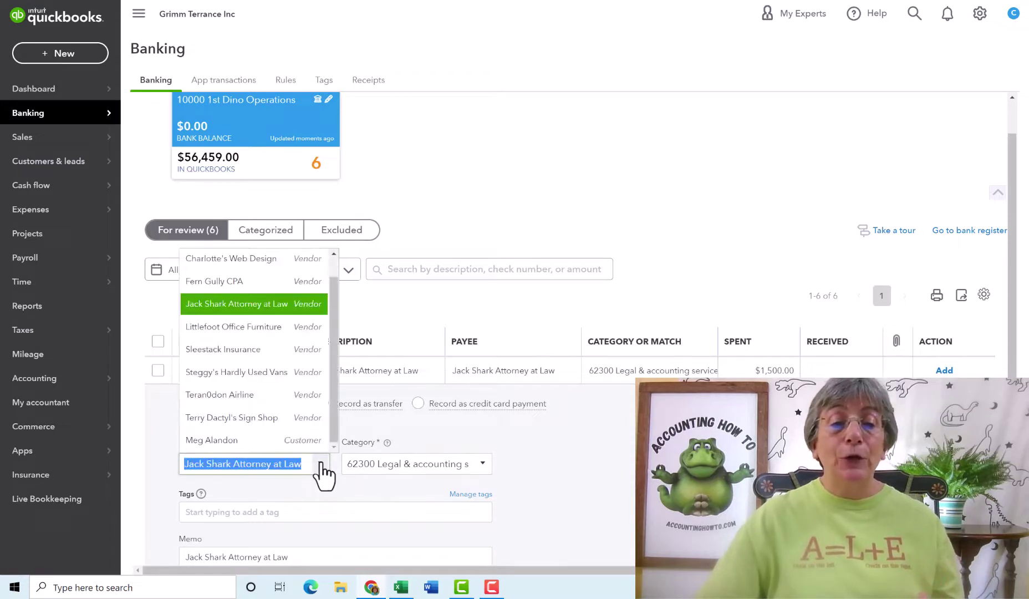
scroll(330, 407, up, 1)
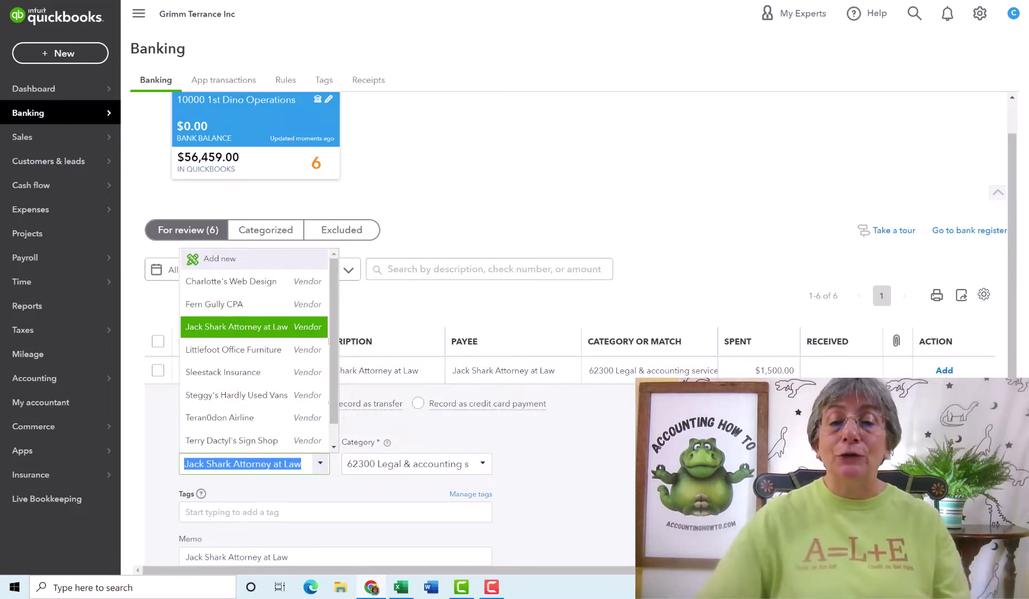
key(Escape)
click(565, 370)
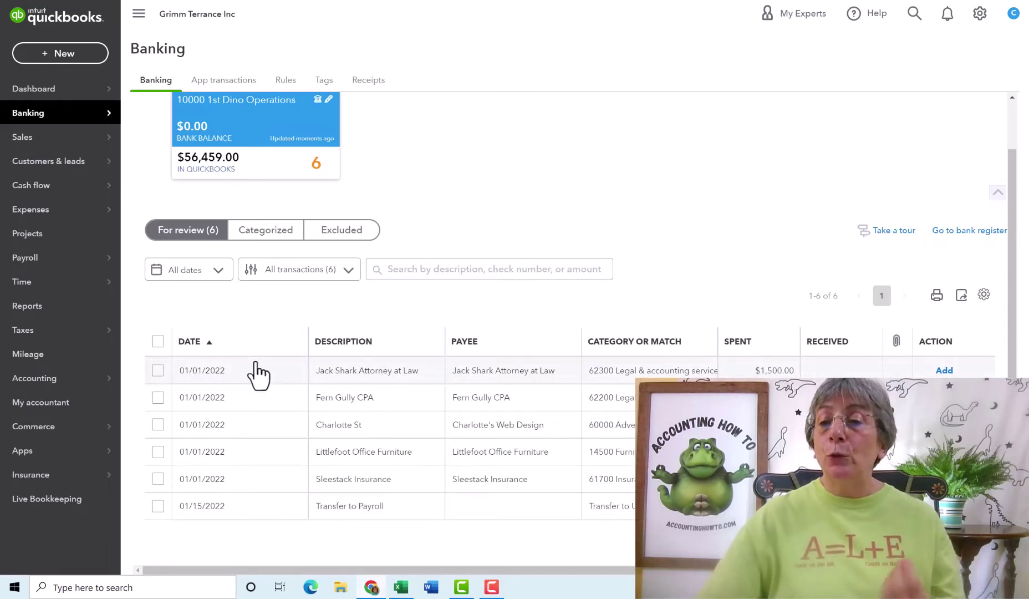
Batch-accept the Jack Shark, Fern Gully CPA, Charlotte St, Littlefoot Office Furniture and Sleestack Insurance transactions
click(158, 370)
click(155, 399)
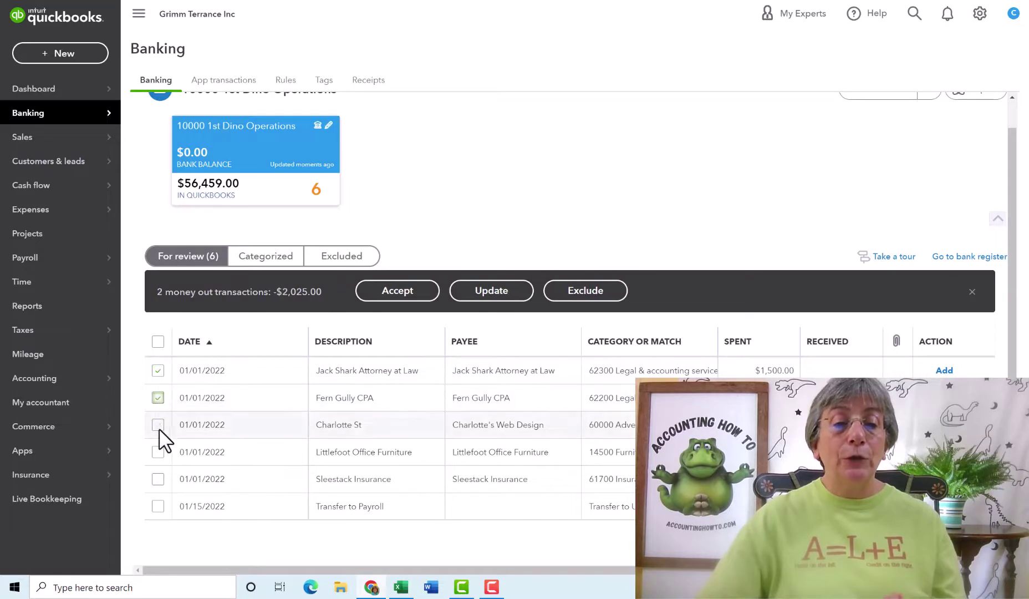
click(158, 427)
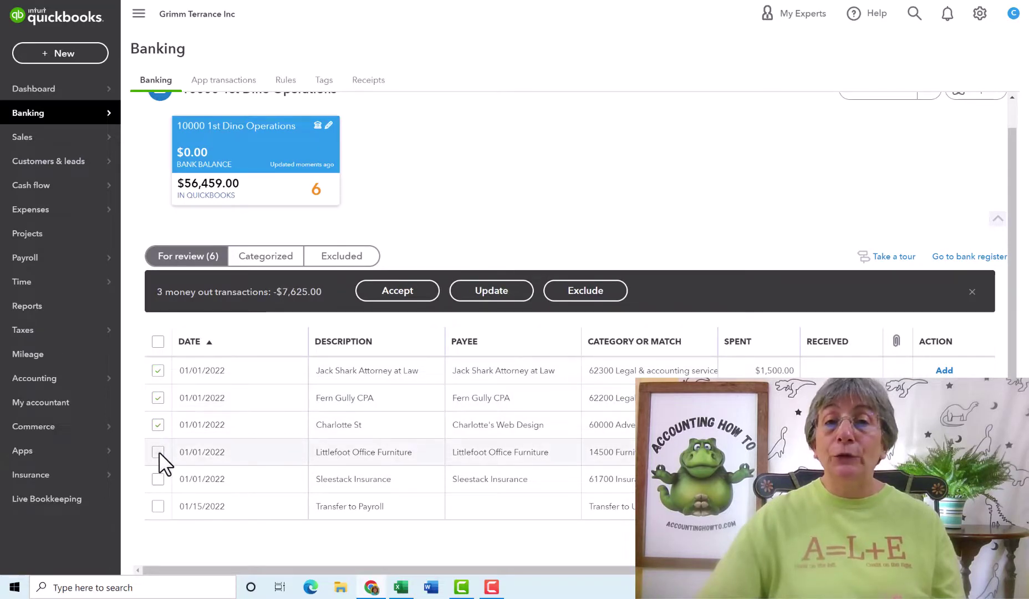
click(159, 451)
click(160, 478)
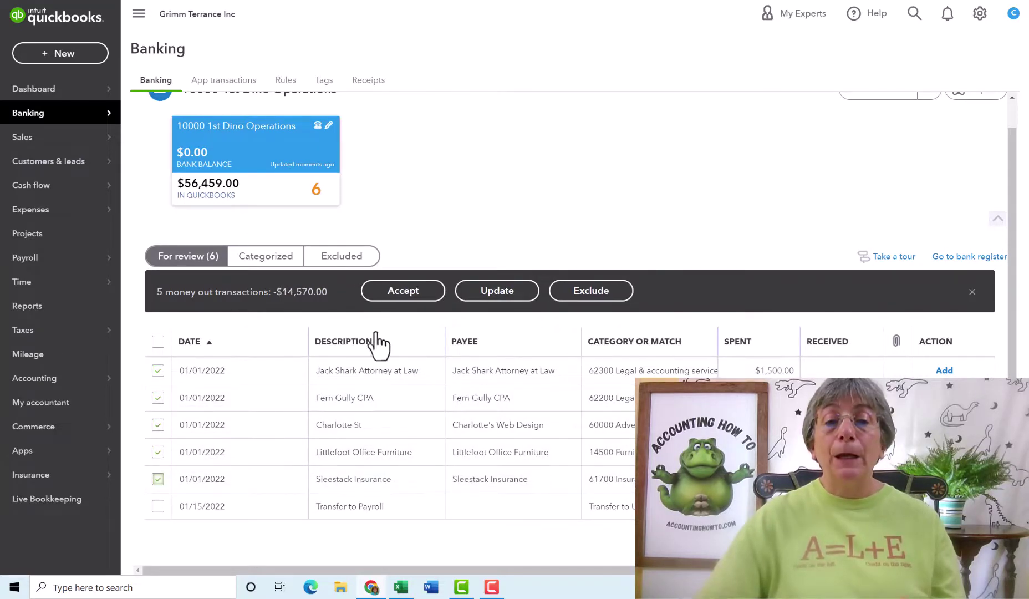
click(405, 291)
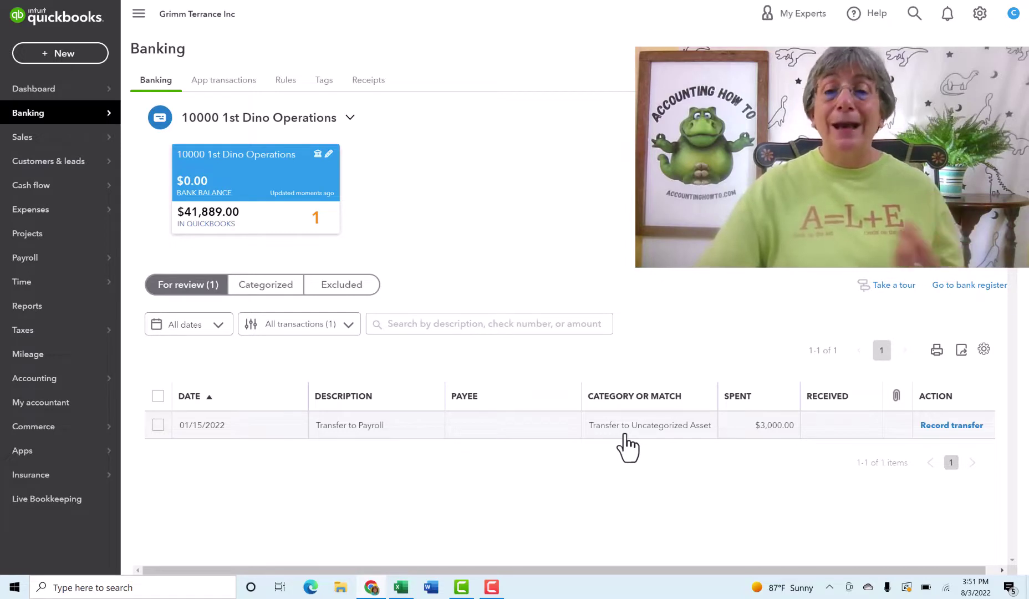
Add the $3,000 Transfer to Payroll as a transfer to 10100 1st Dino Payroll
click(495, 434)
scroll(694, 469, down, 2)
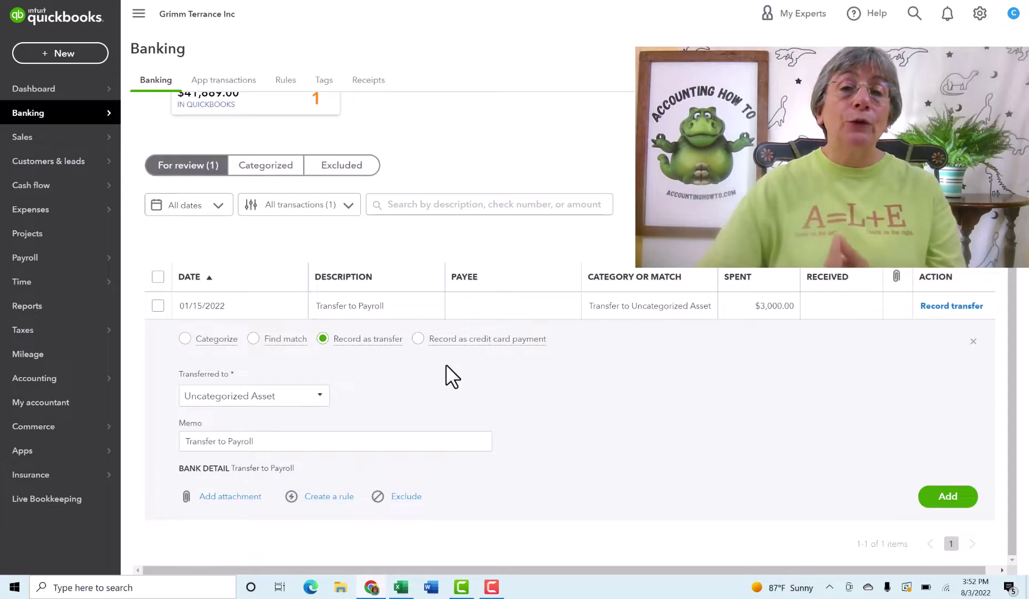
click(320, 397)
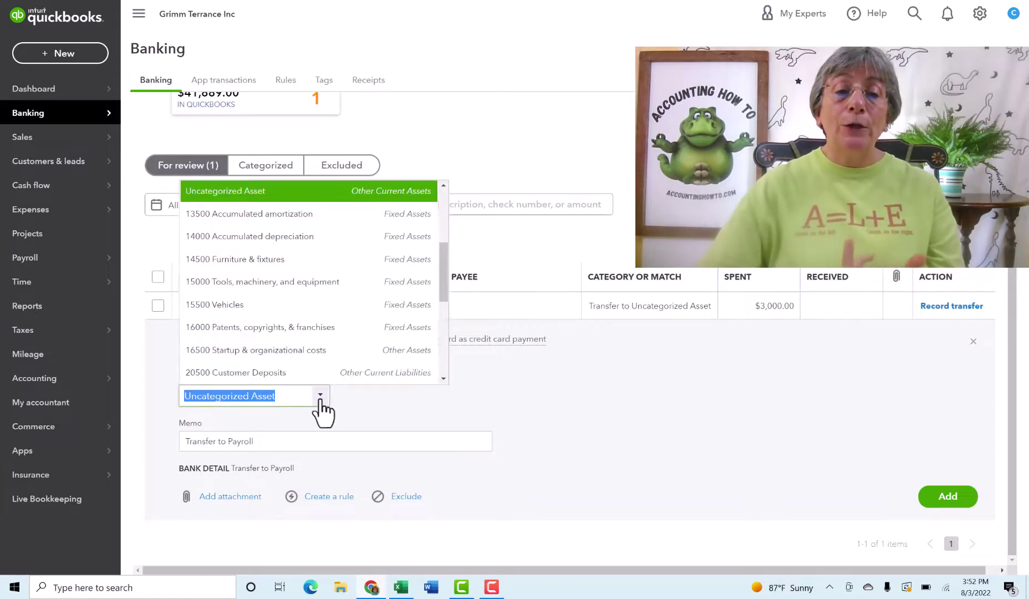
drag(443, 288, 431, 192)
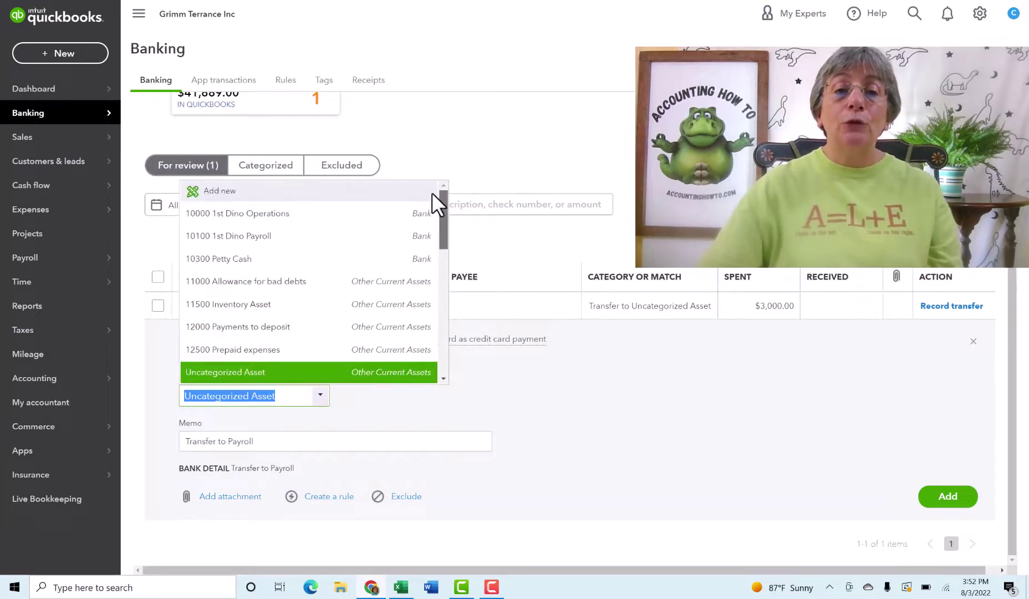
click(304, 244)
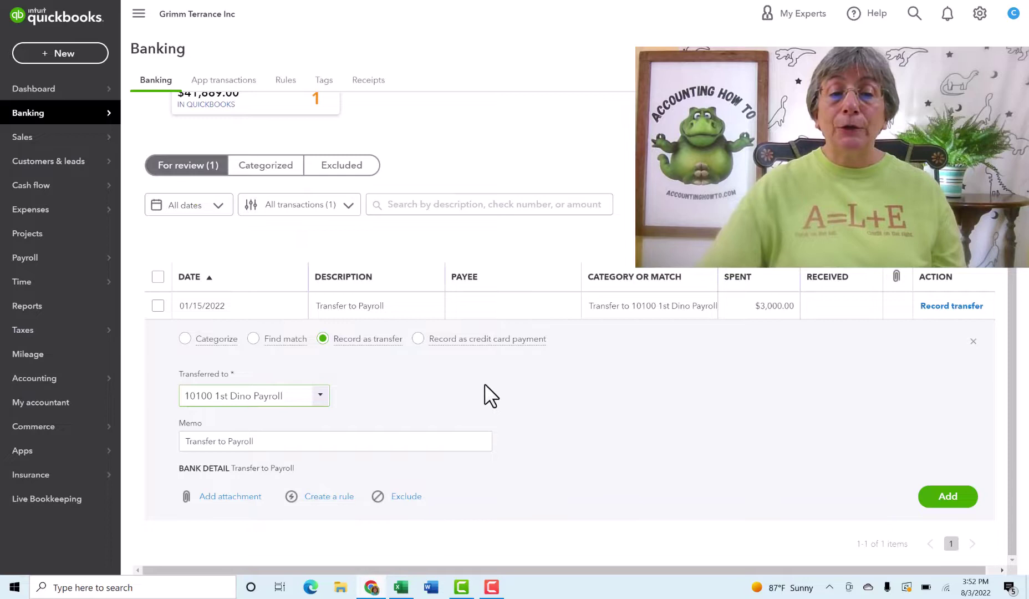
click(936, 495)
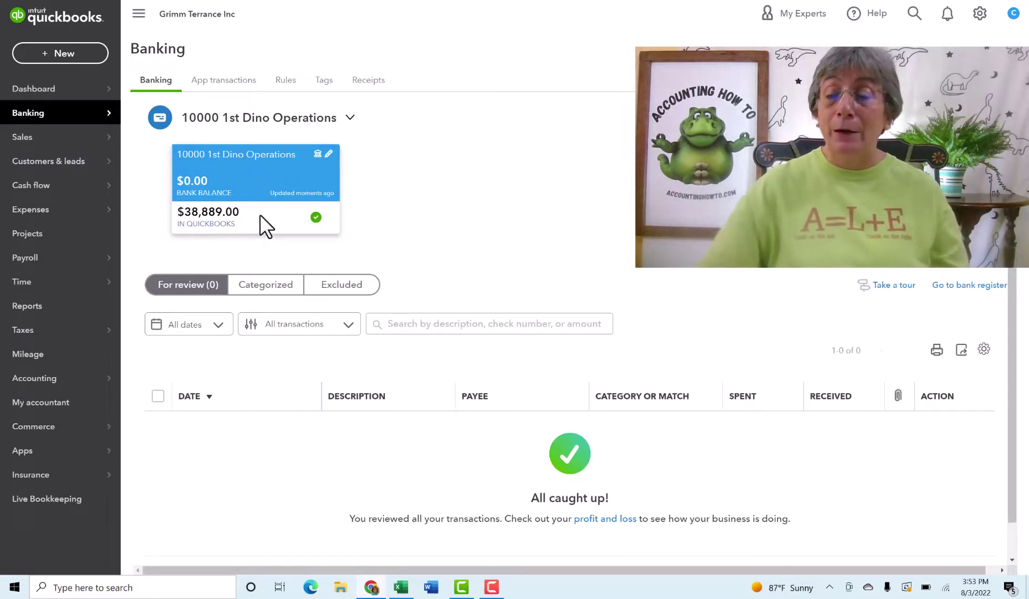
click(958, 286)
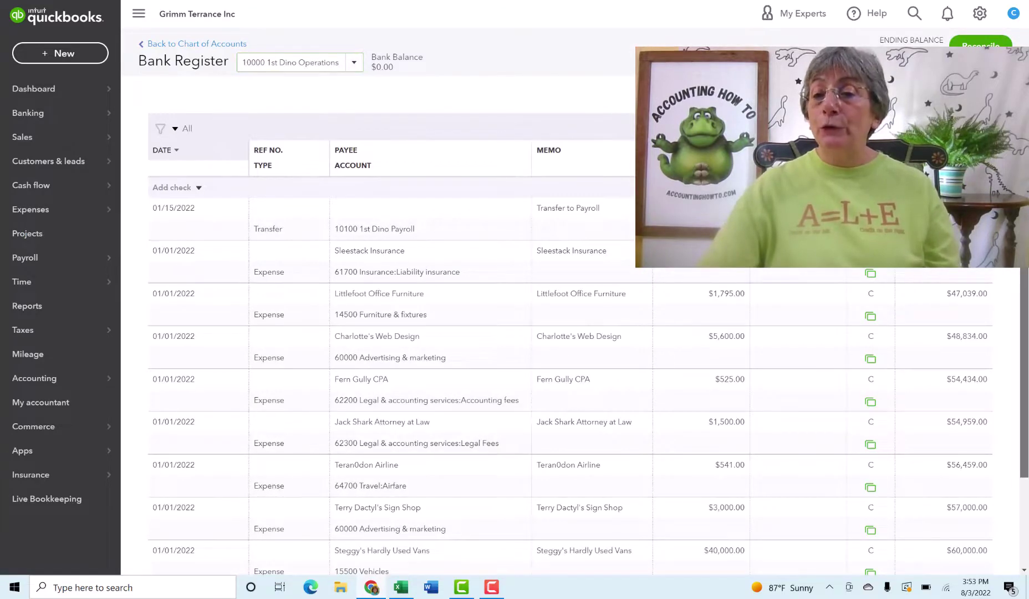
scroll(1026, 383, down, 2)
scroll(1027, 383, up, 2)
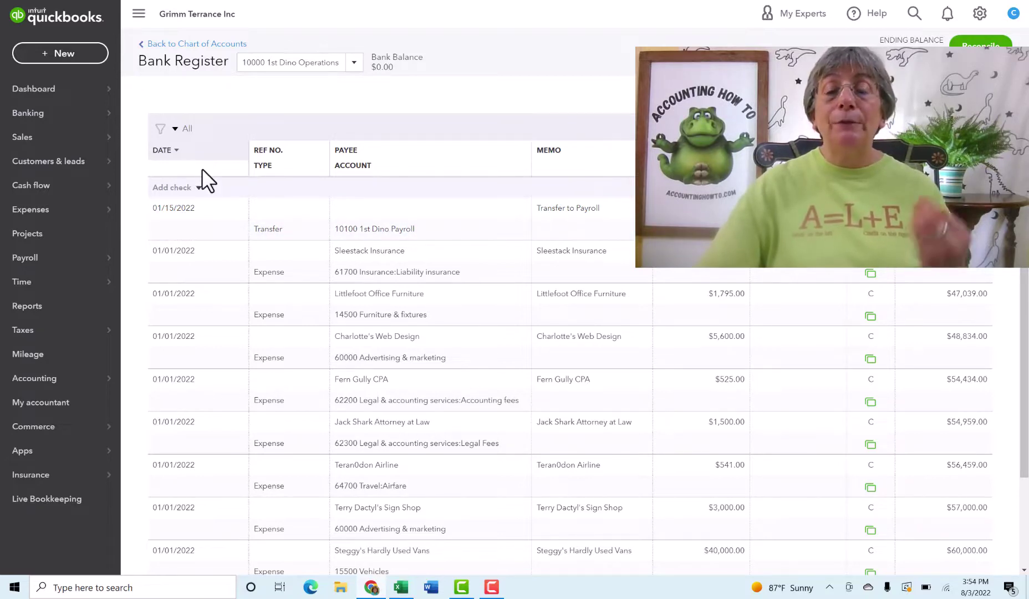
click(176, 153)
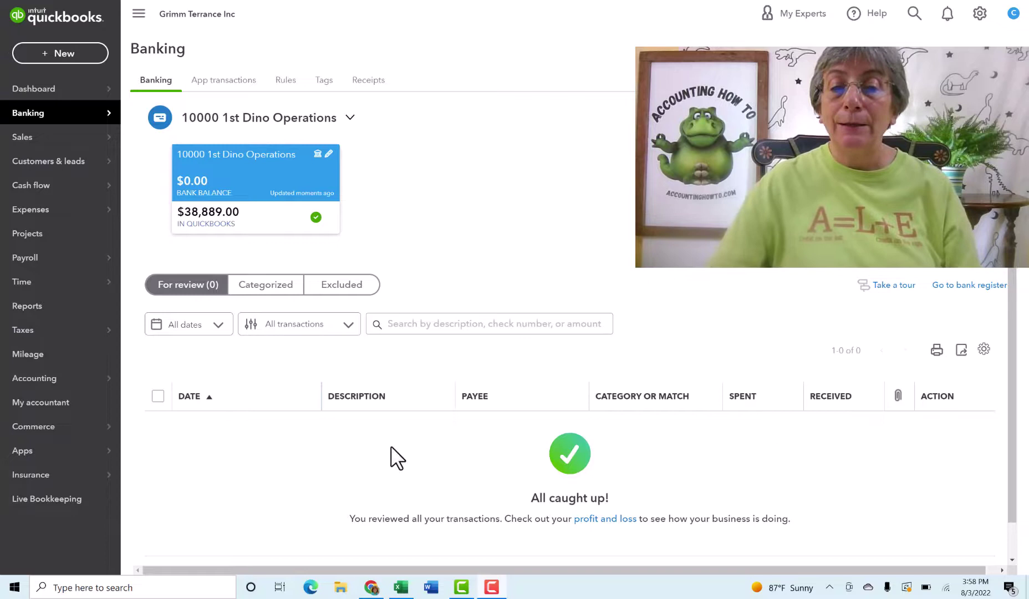
Open the Profit and Loss report from the All caught up message
click(605, 521)
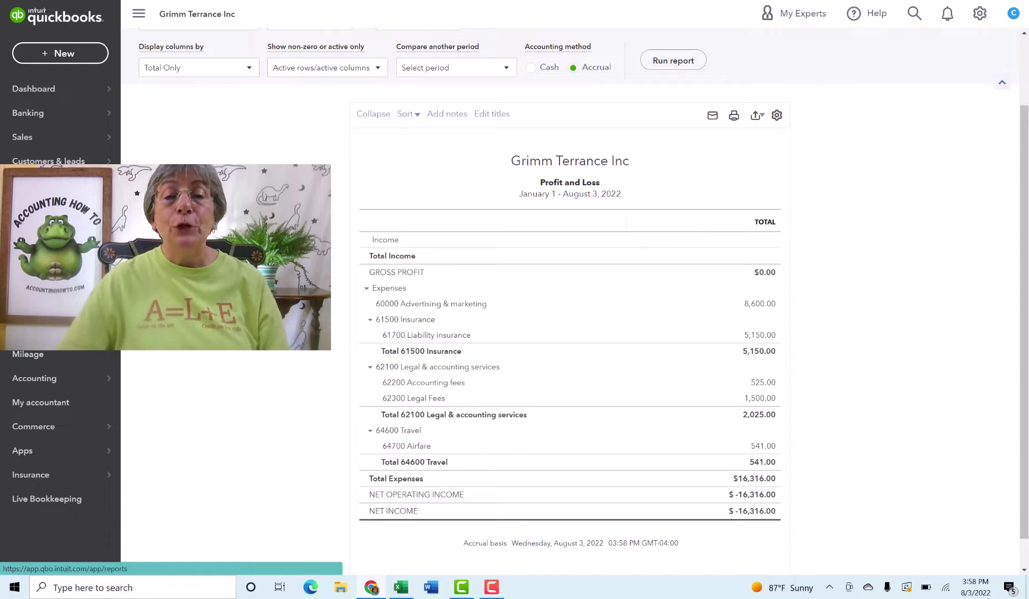
Open the Balance Sheet from the standard reports list
click(28, 306)
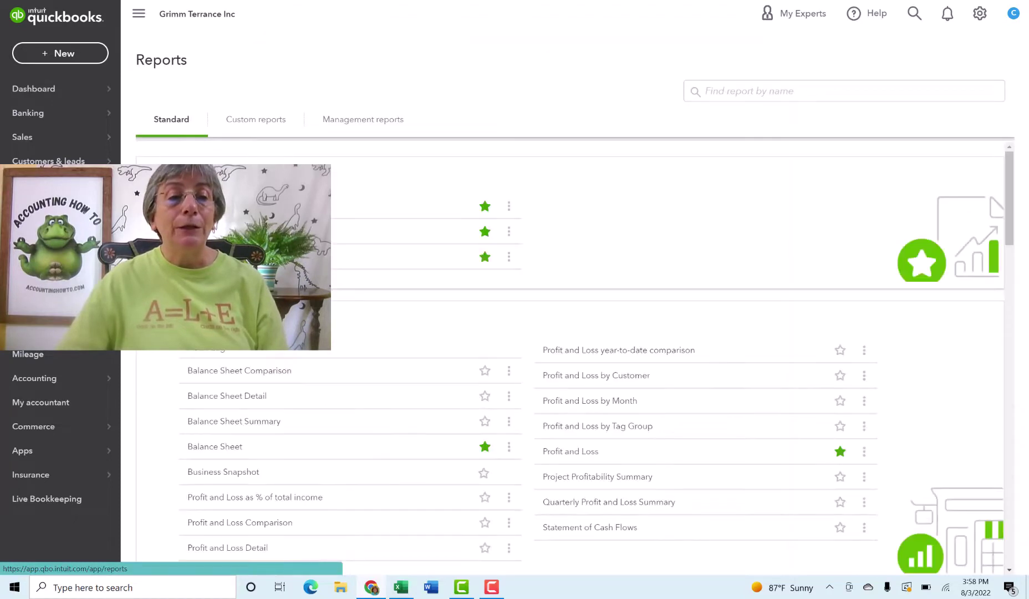
click(182, 230)
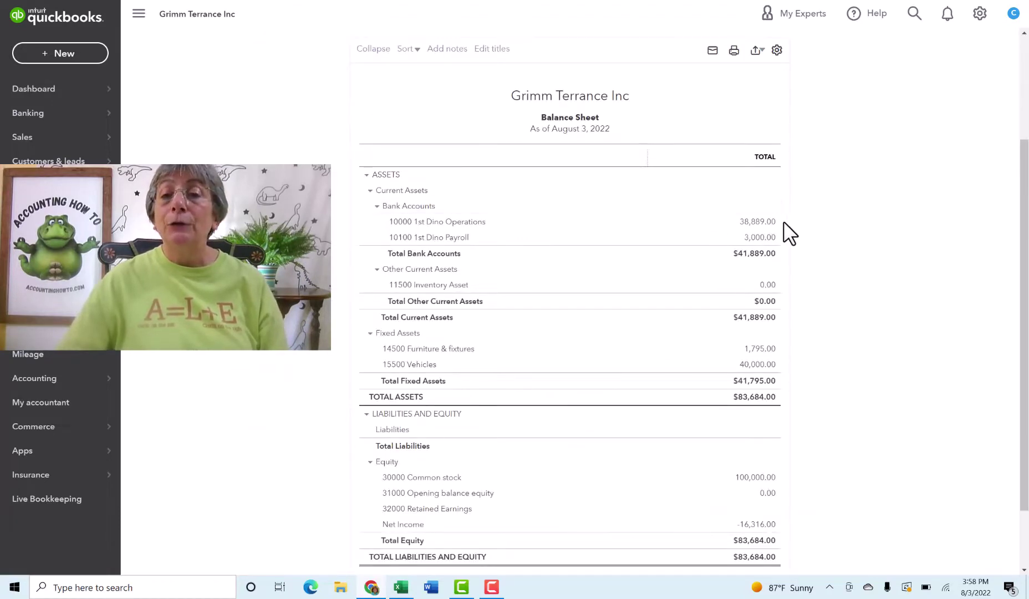